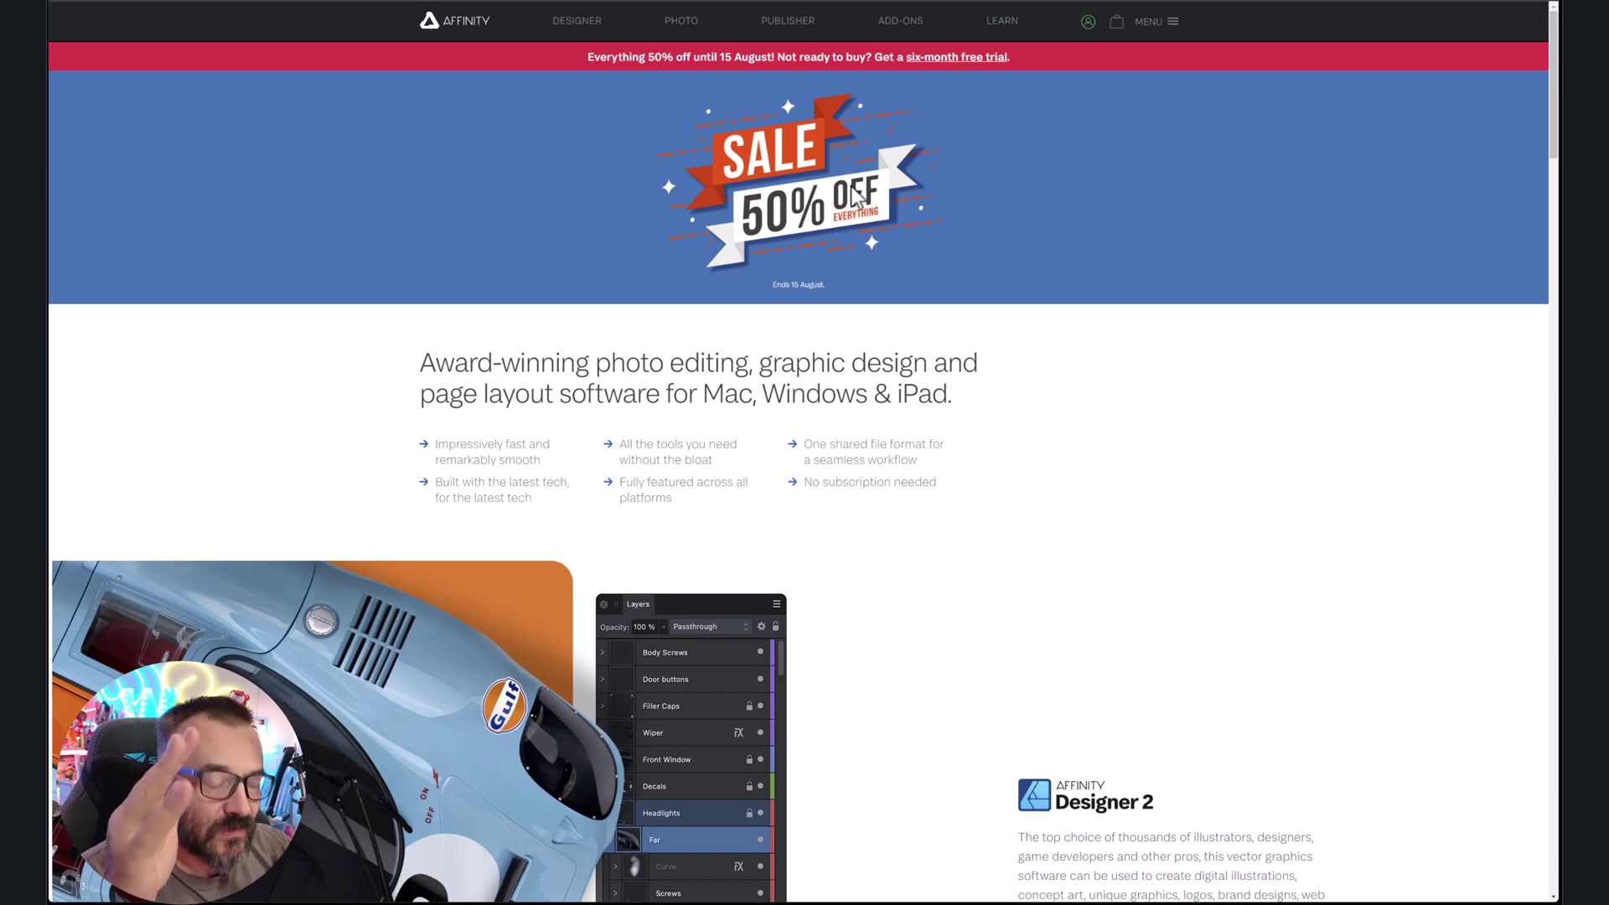
- Highlight the $82.99 V2 Universal License price, then scroll back up to the Photo 2 section
scroll(973, 476, down, 20)
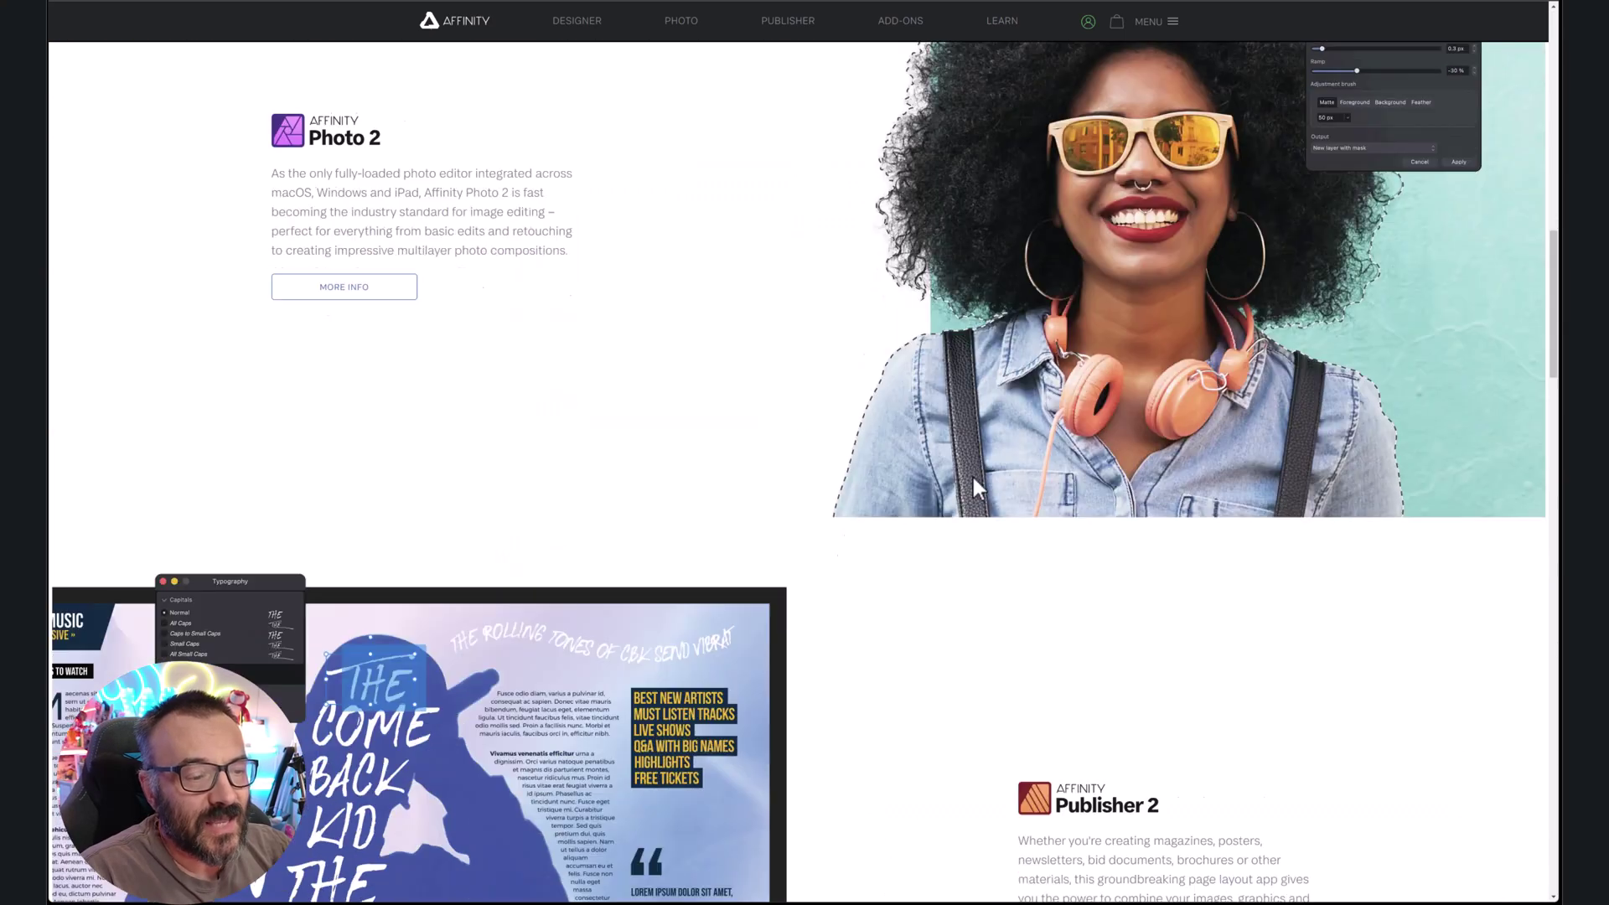
scroll(1009, 398, down, 8)
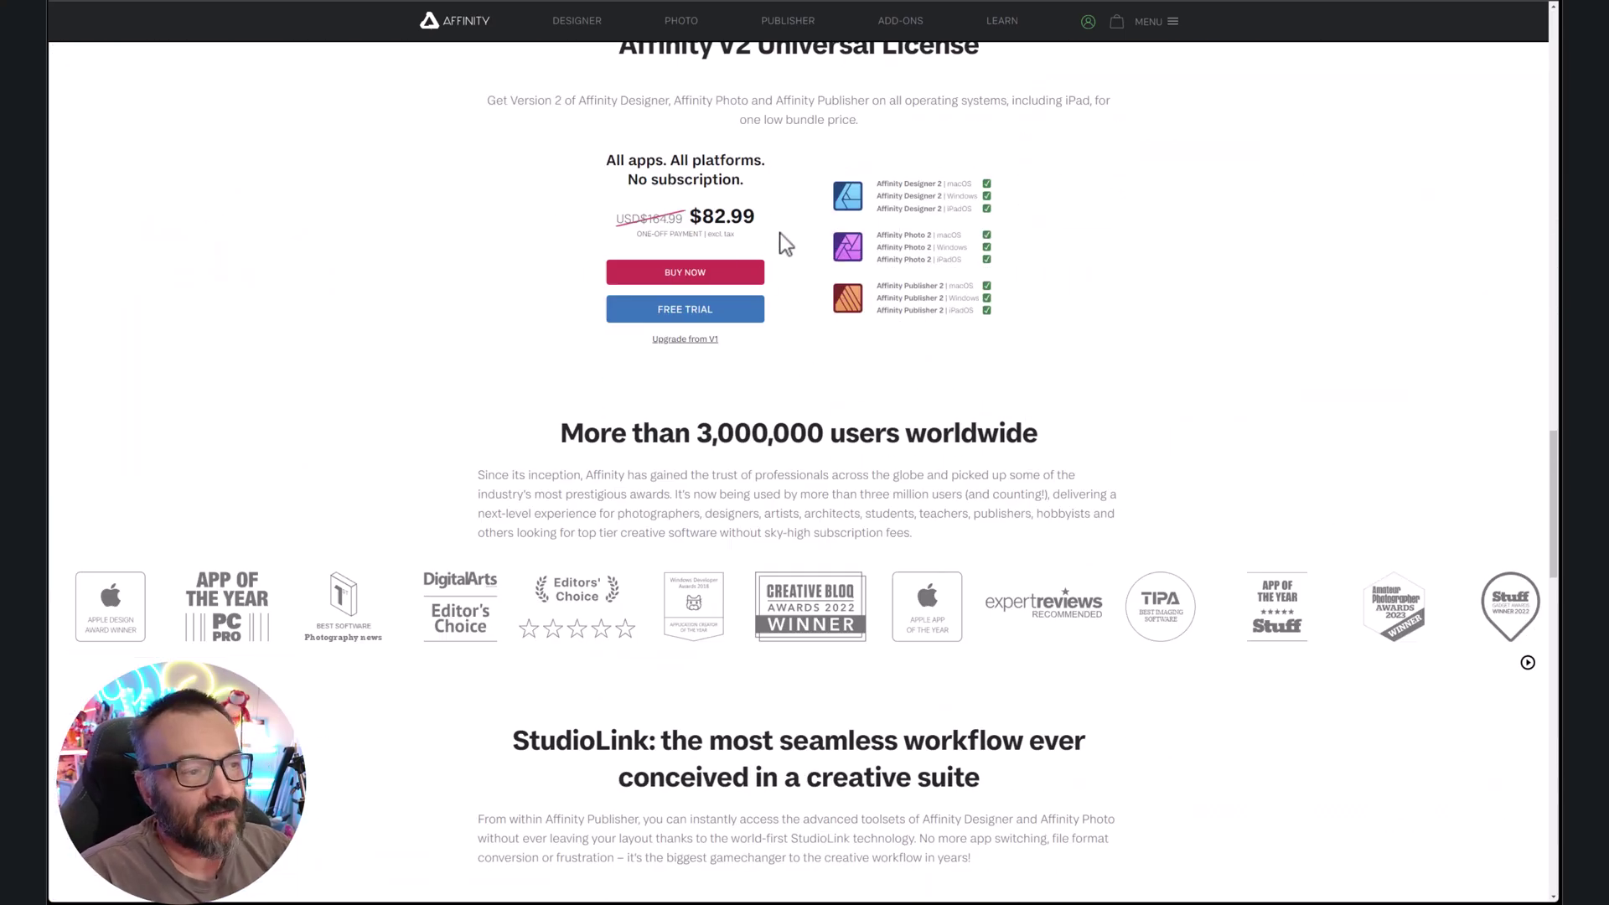
drag(762, 226, 708, 216)
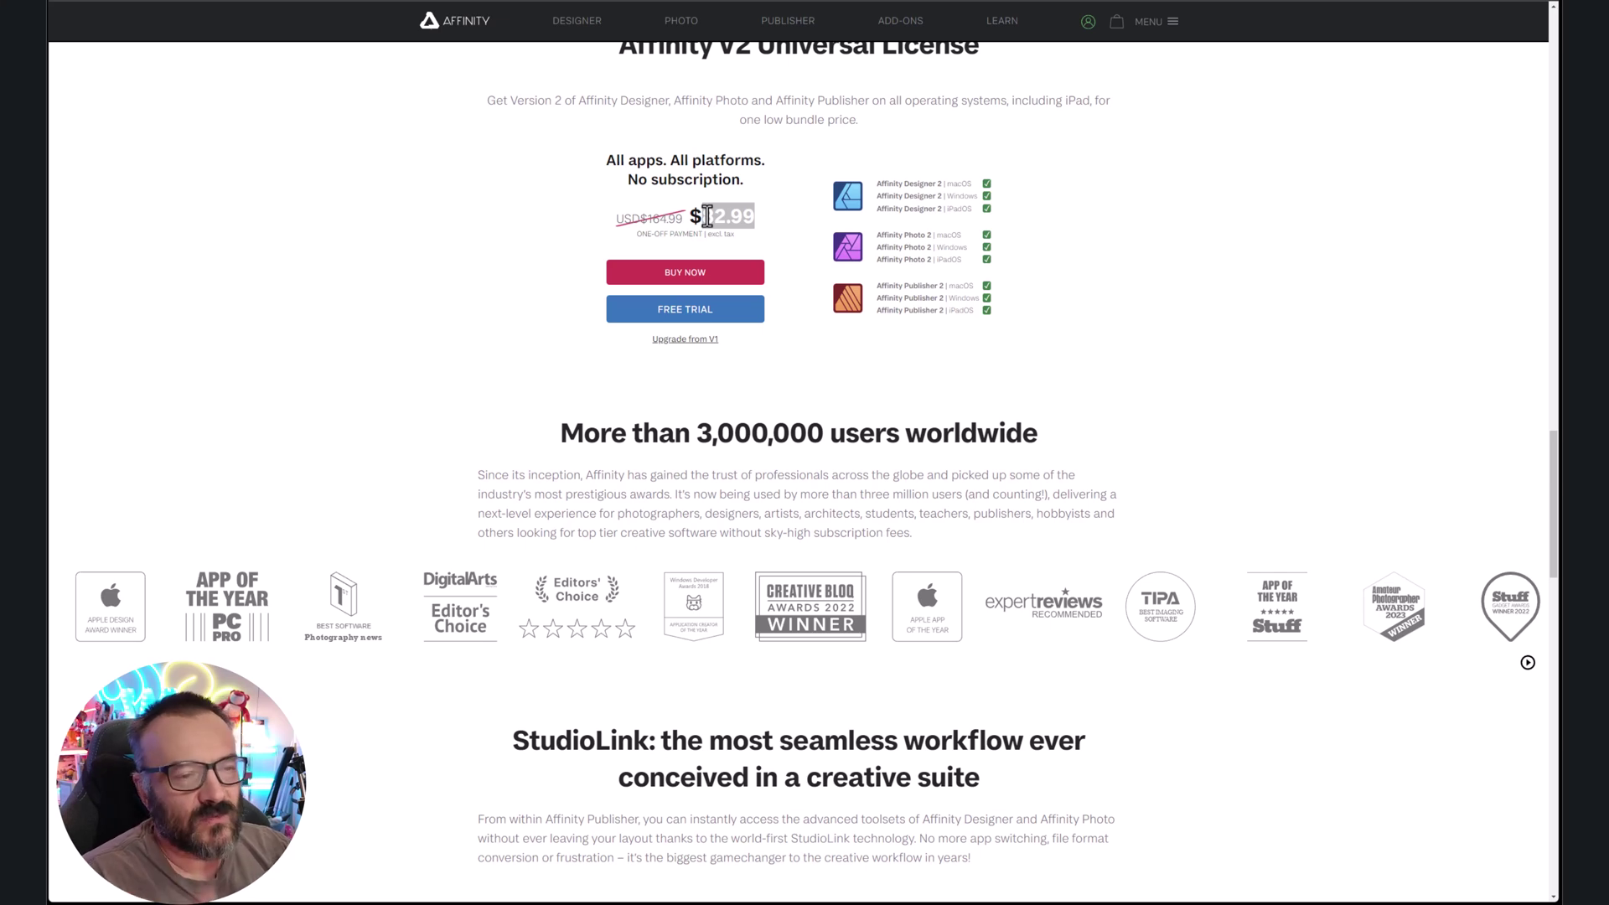
click(1294, 440)
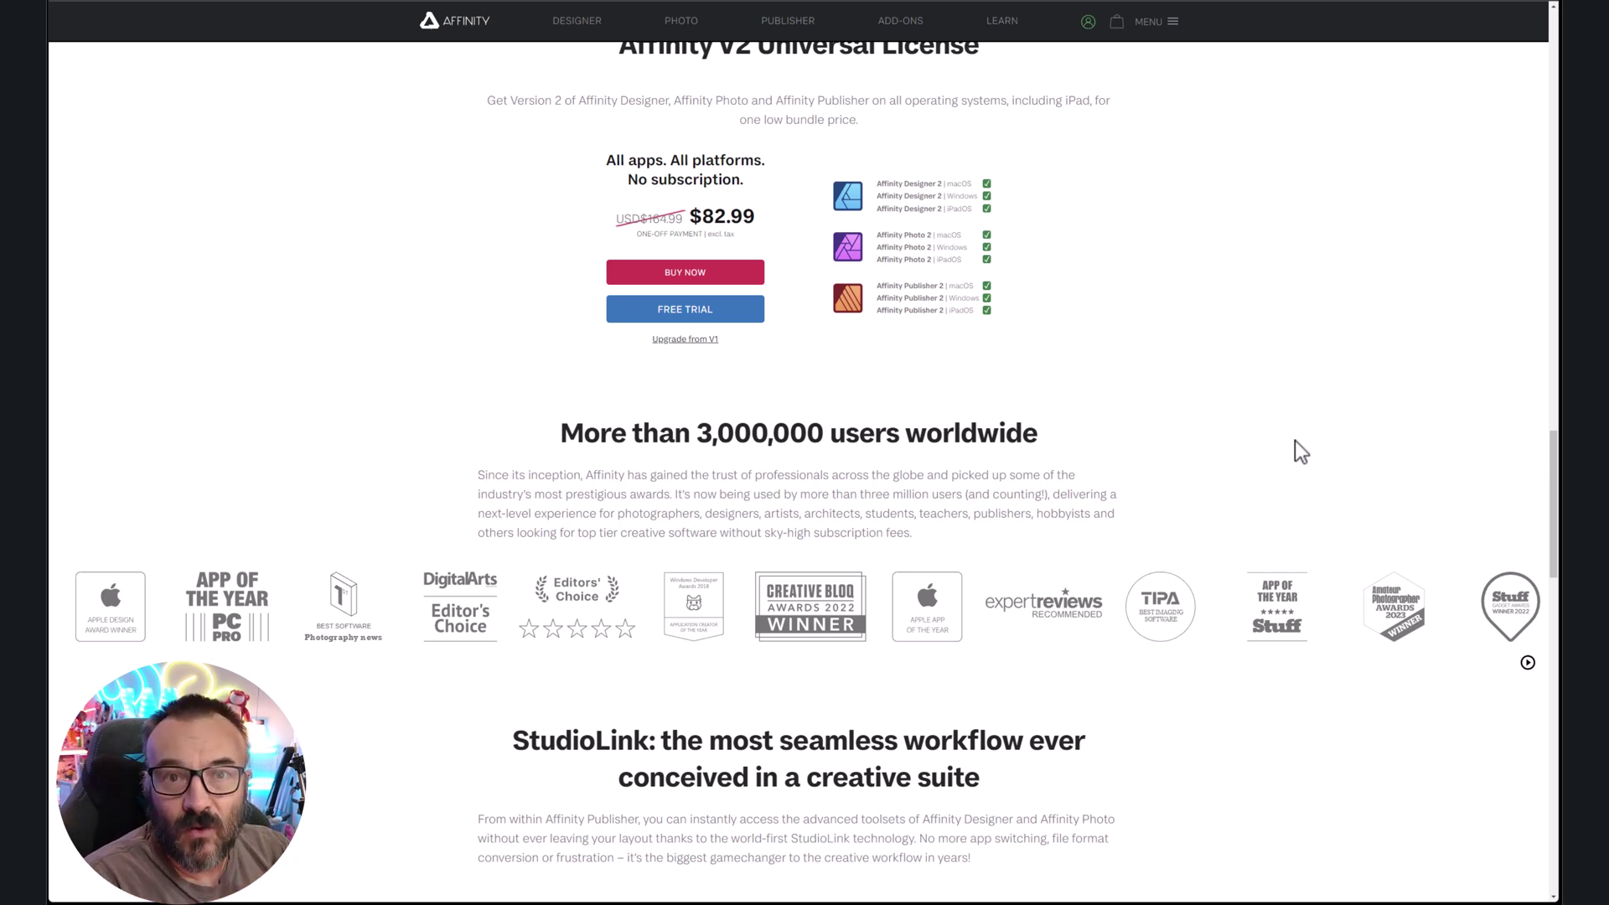
scroll(1294, 440, up, 15)
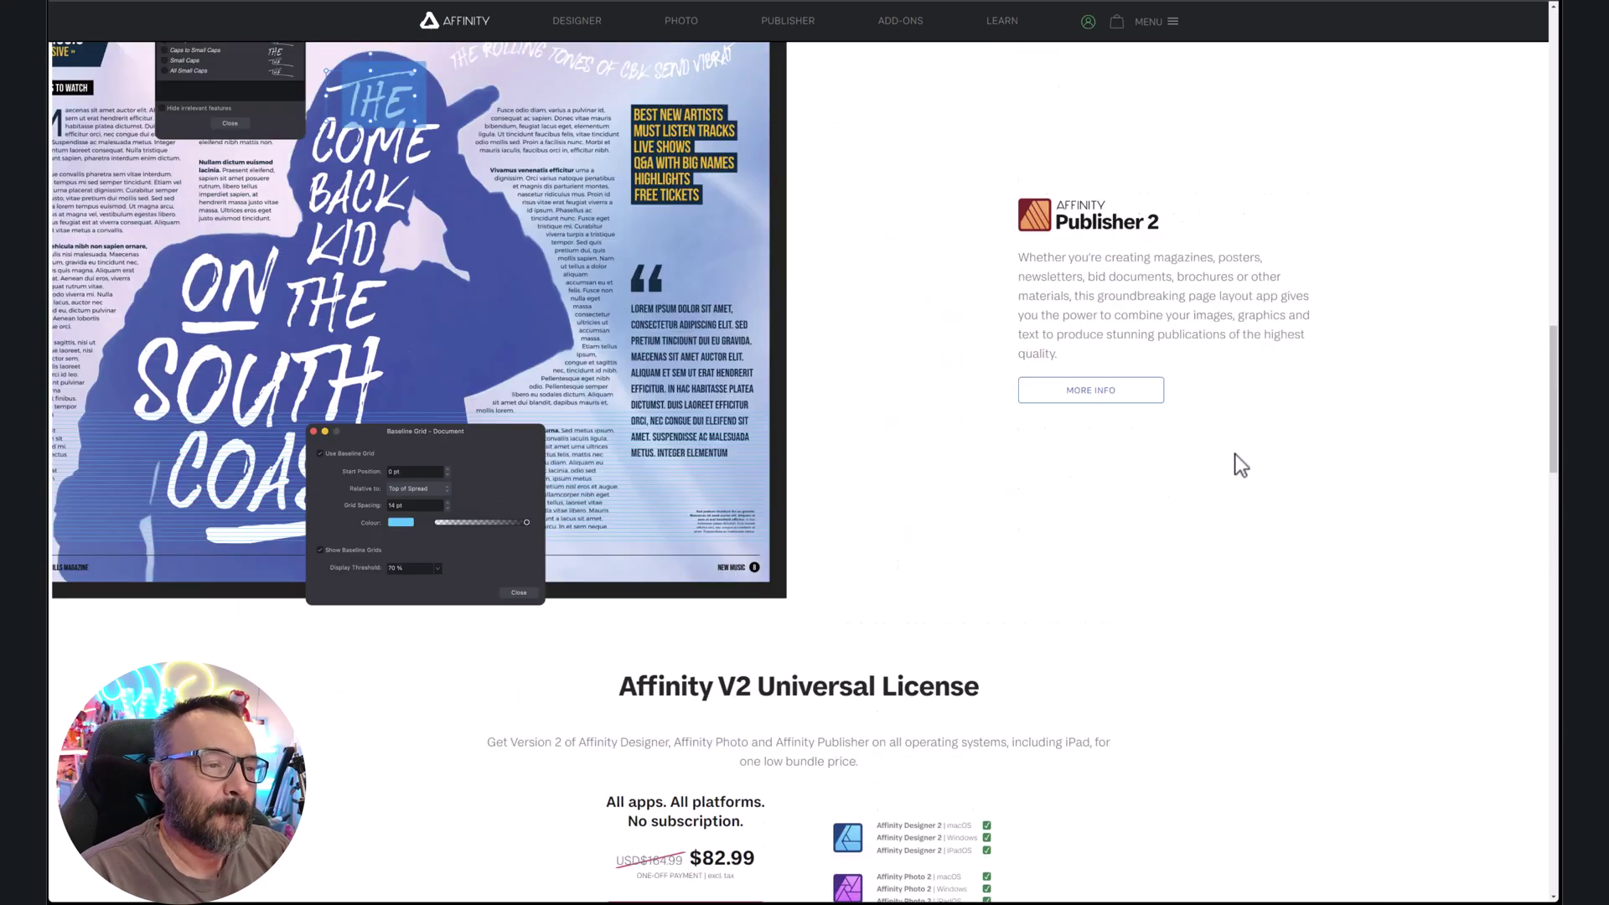
scroll(1233, 465, up, 1)
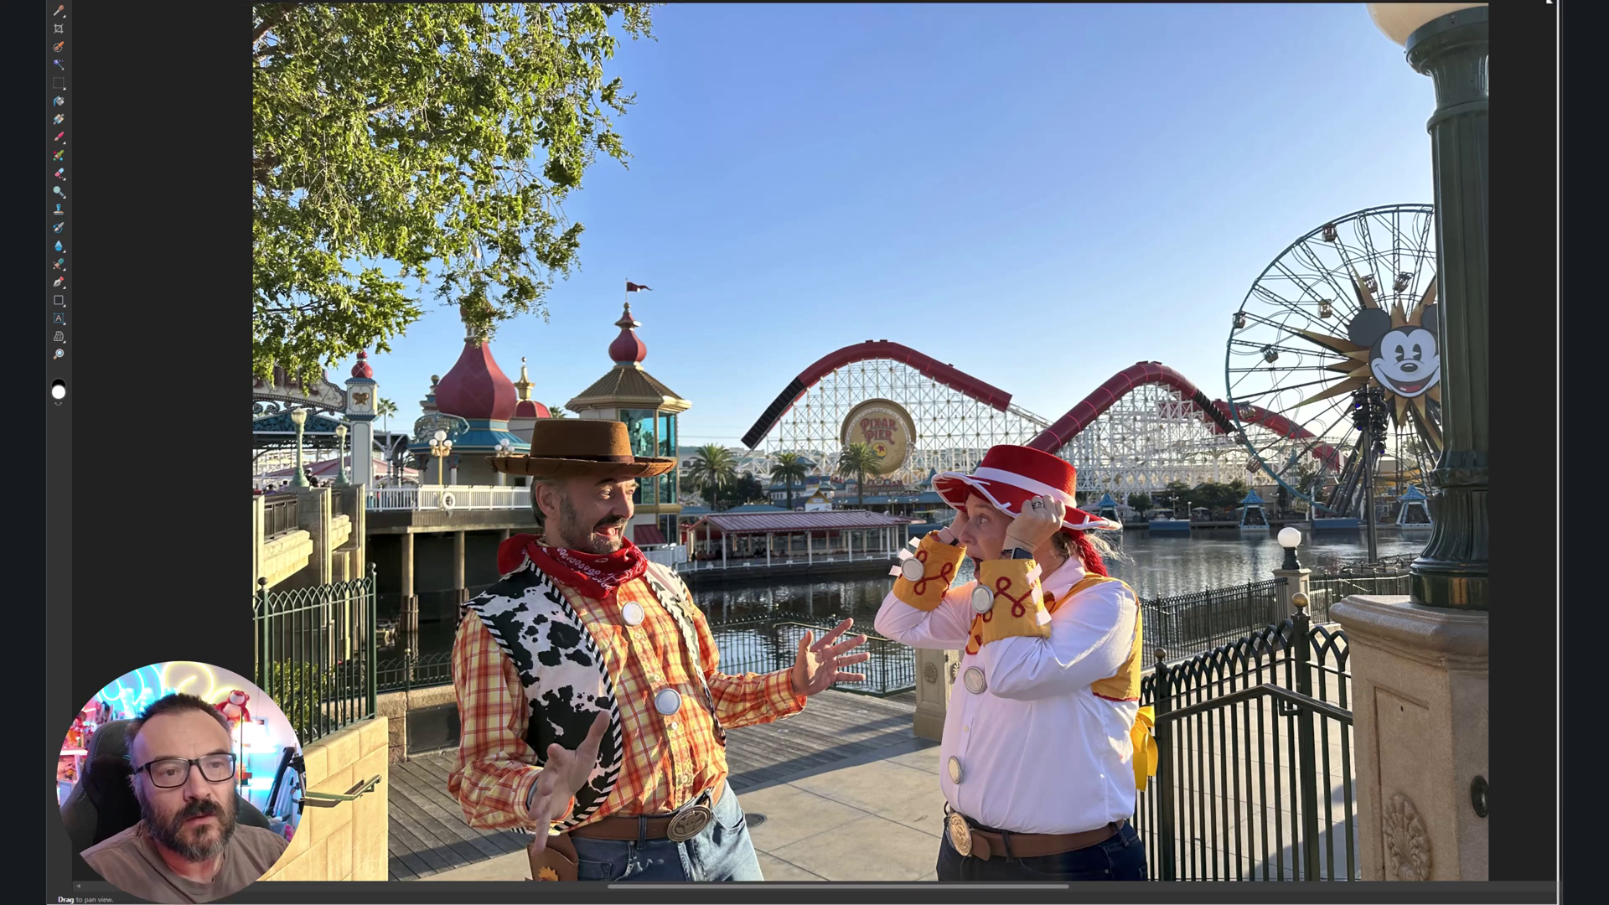
- Restore the hidden toolbars, menus and Histogram, Layers and Navigator panels, then pan around the costume photo
key(Tab)
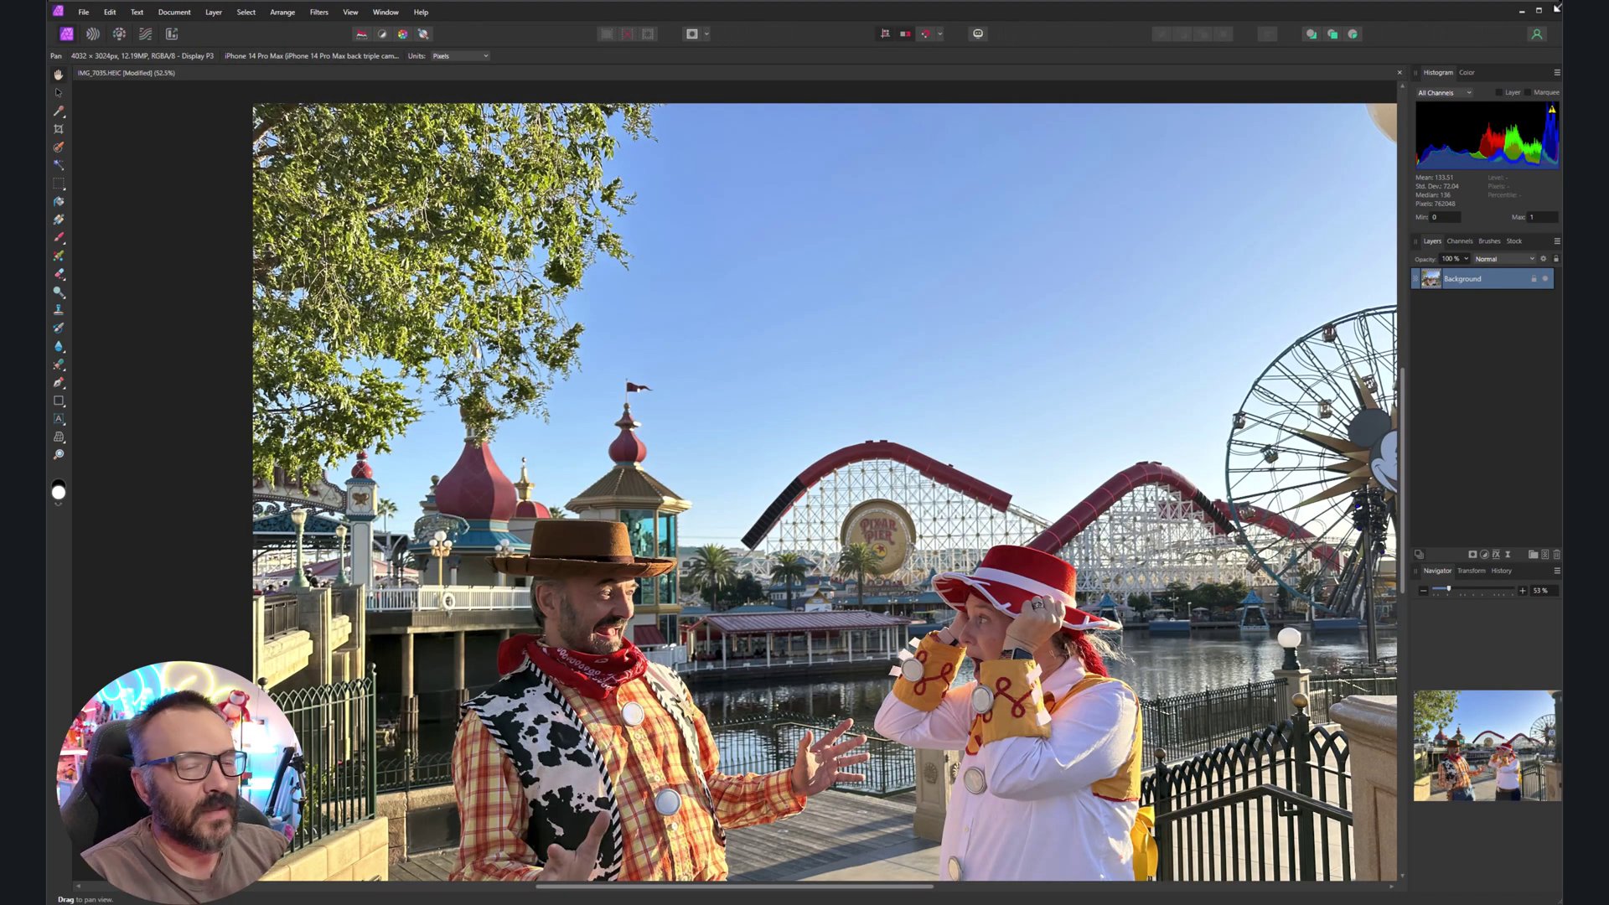
scroll(879, 262, down, 3)
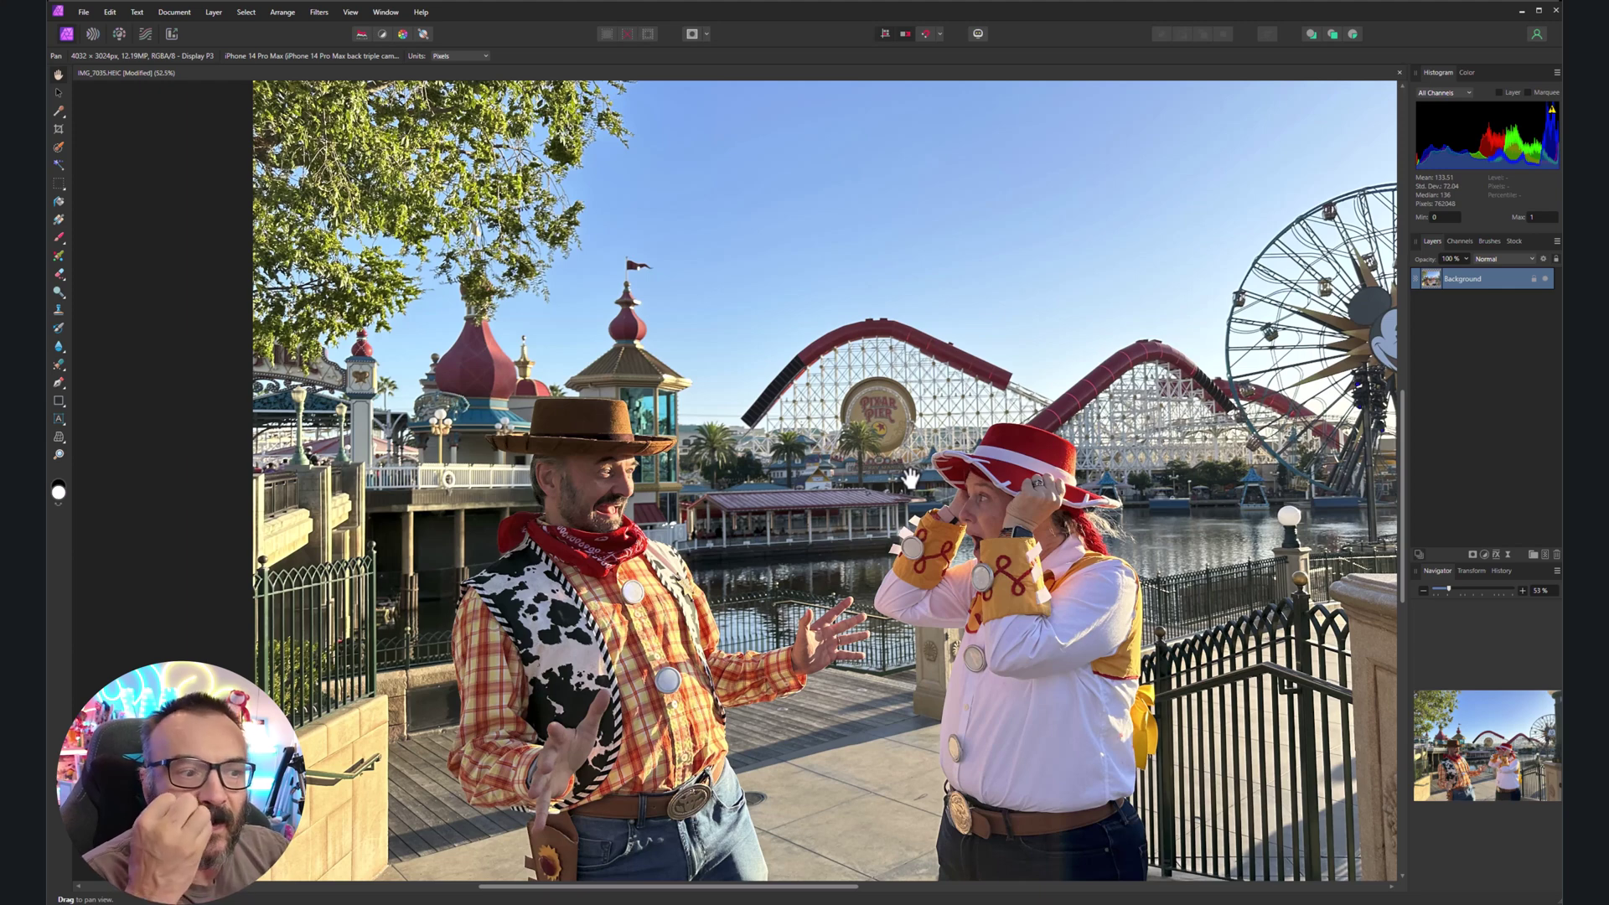
scroll(796, 526, down, 2)
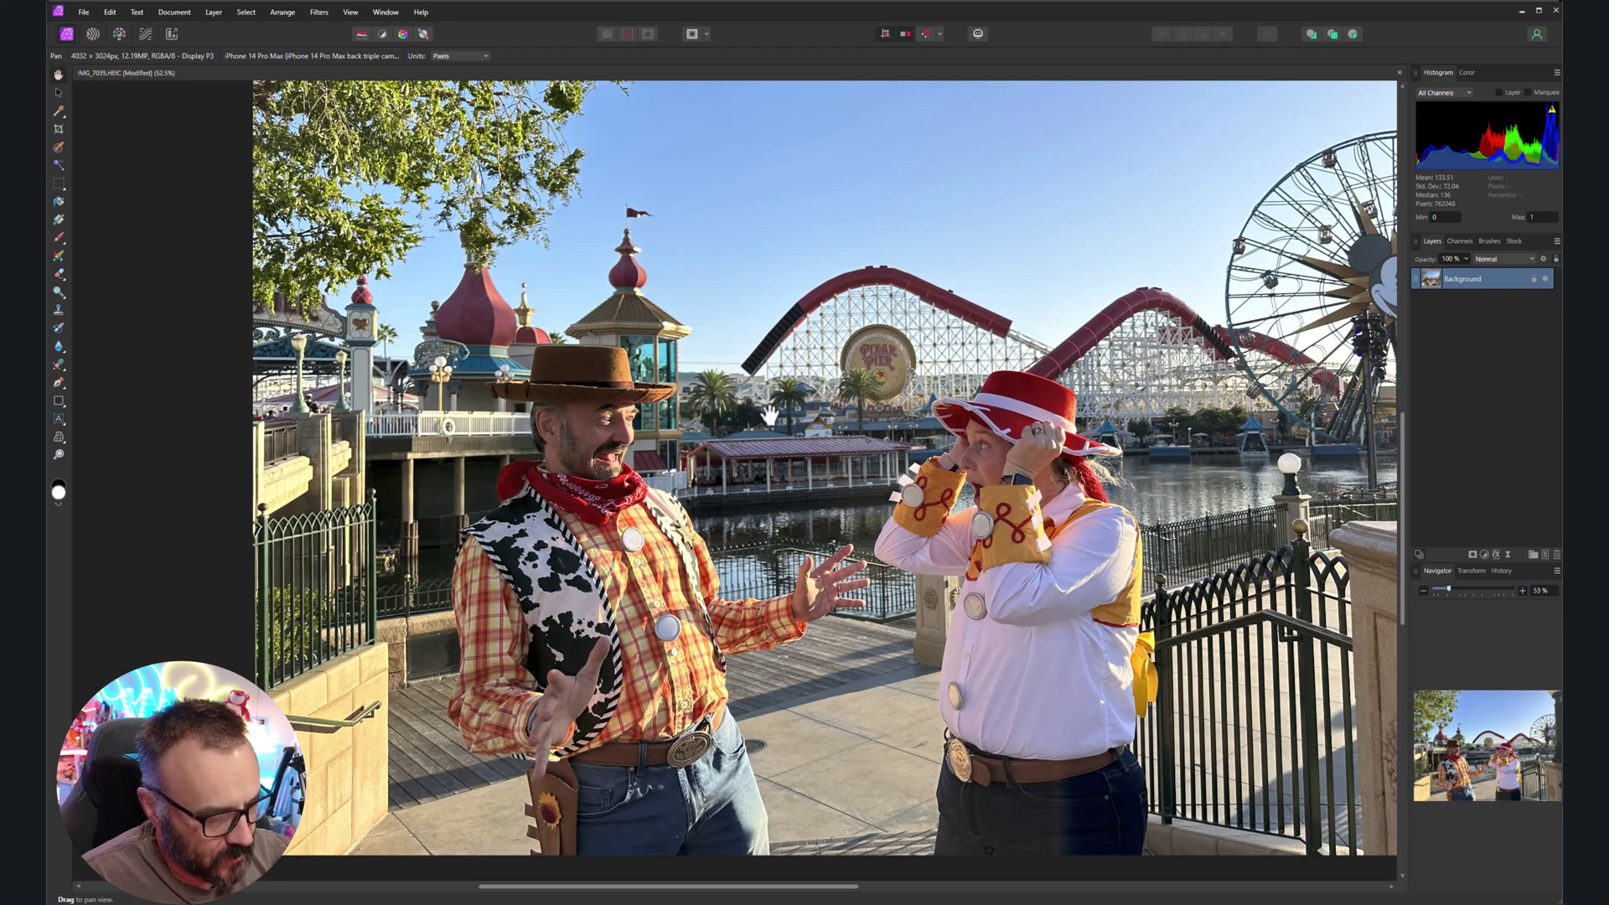
scroll(769, 415, down, 3)
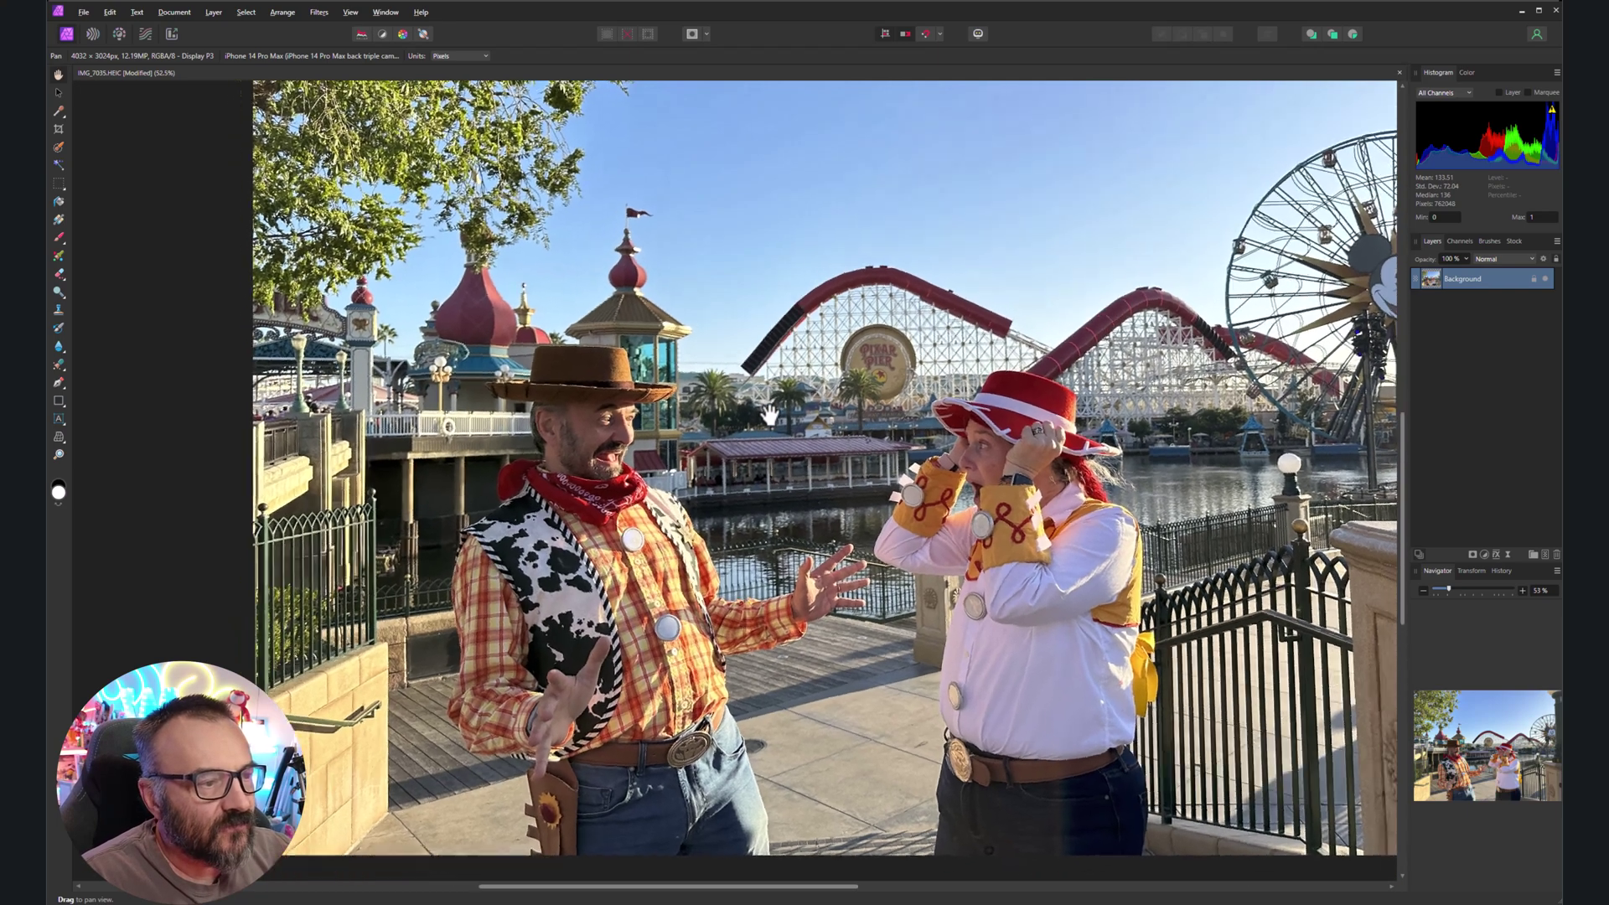
scroll(769, 415, up, 3)
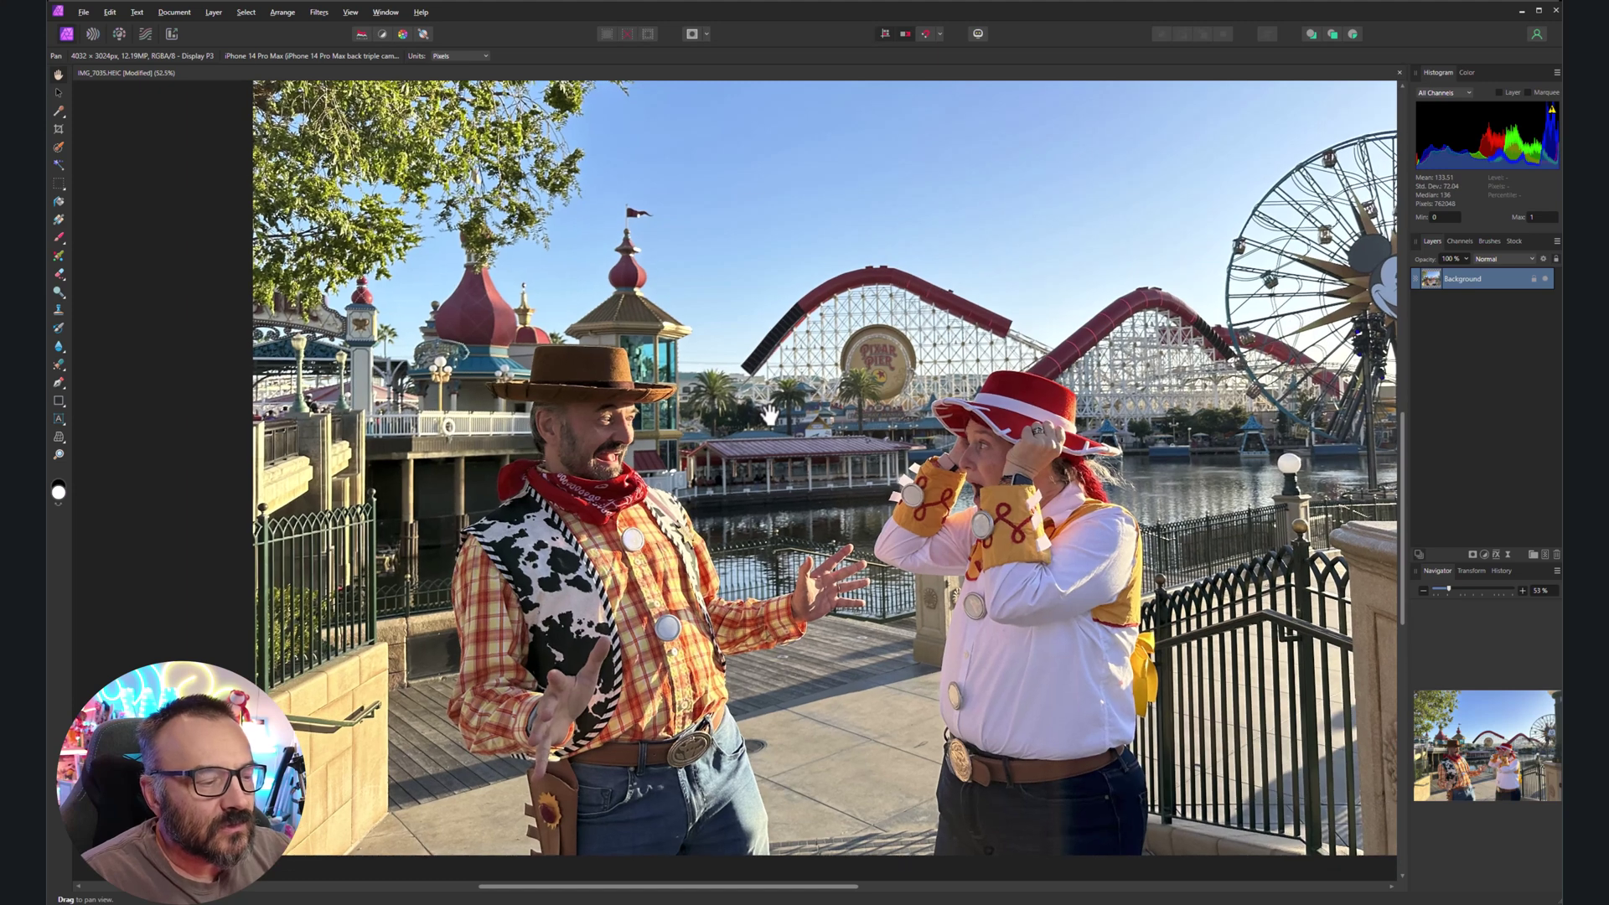
scroll(781, 409, down, 3)
scroll(781, 408, up, 3)
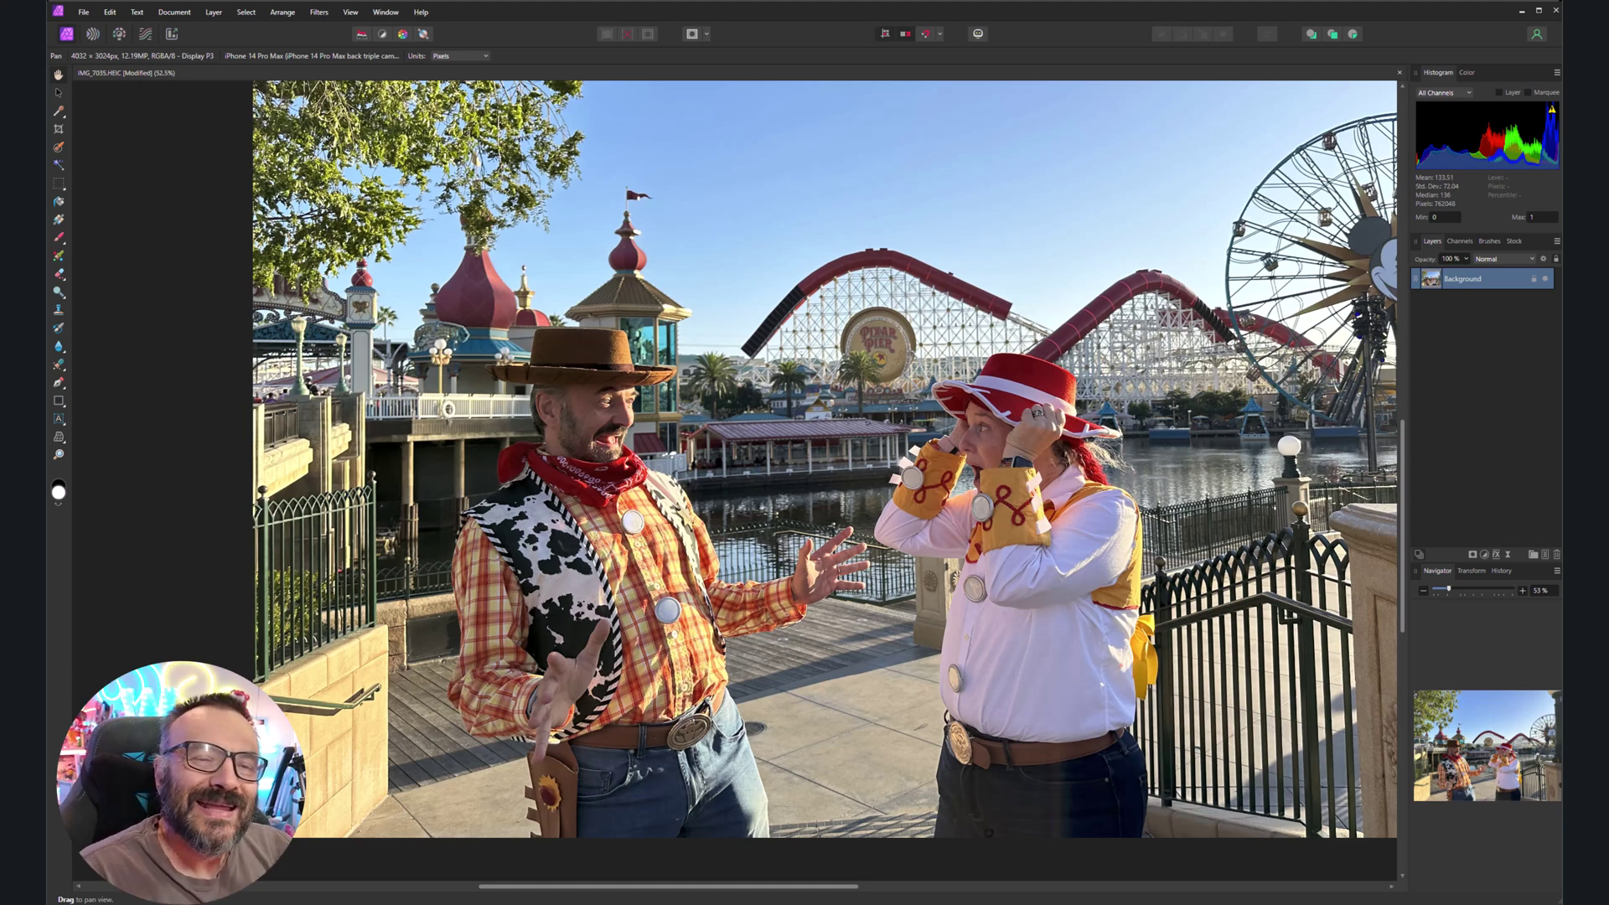
- Open Edit > Settings and show the Shortcuts category
click(104, 14)
click(167, 252)
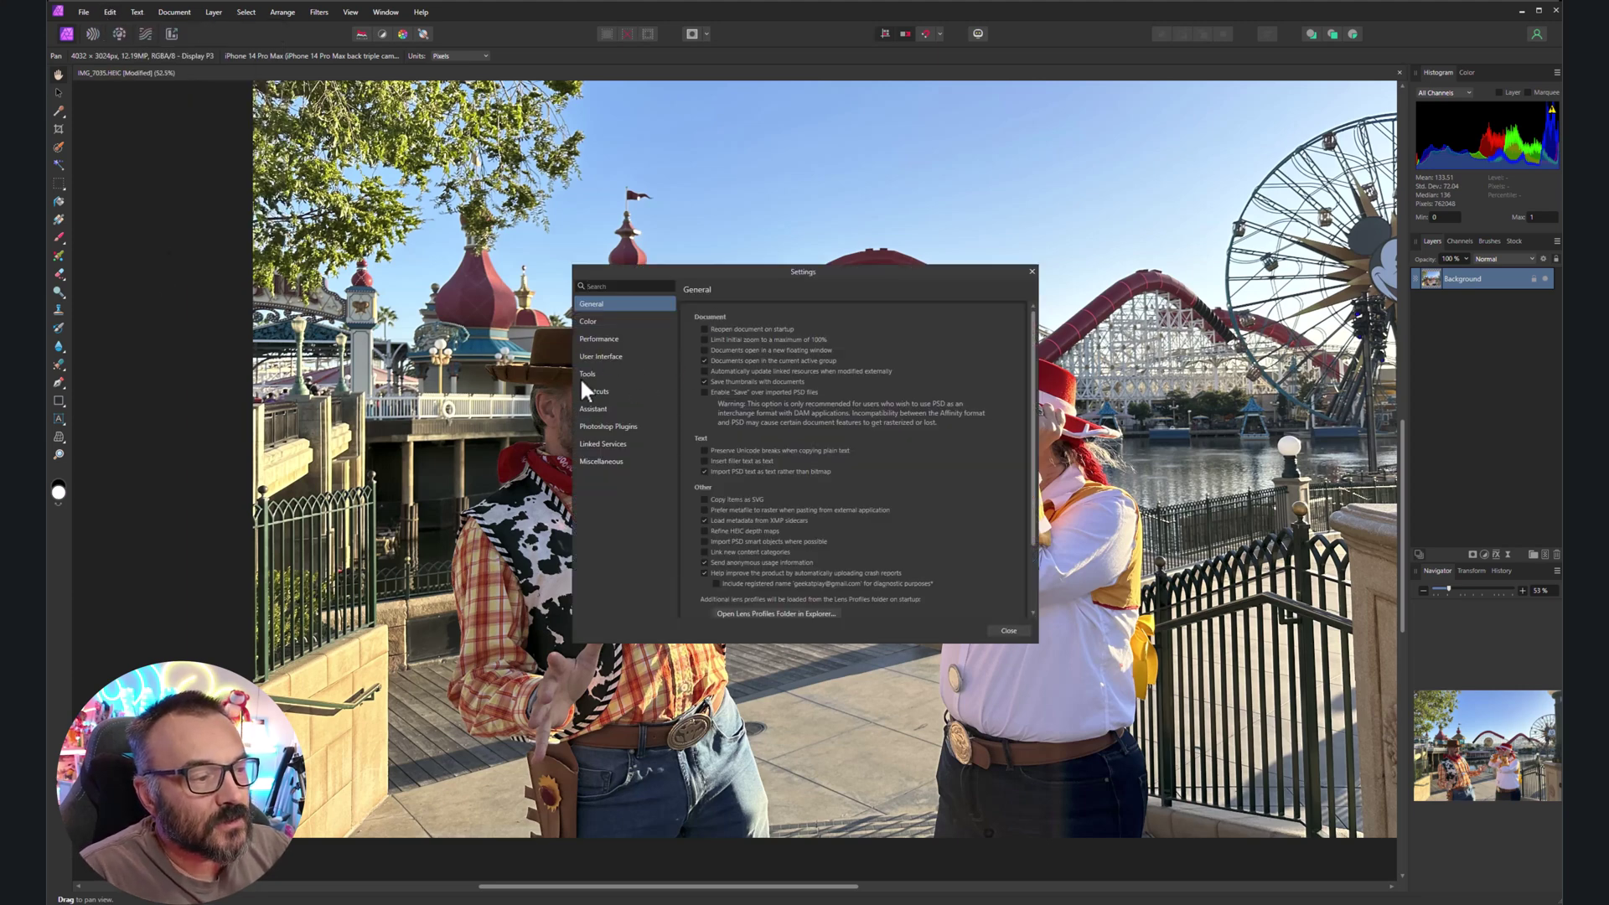
click(596, 389)
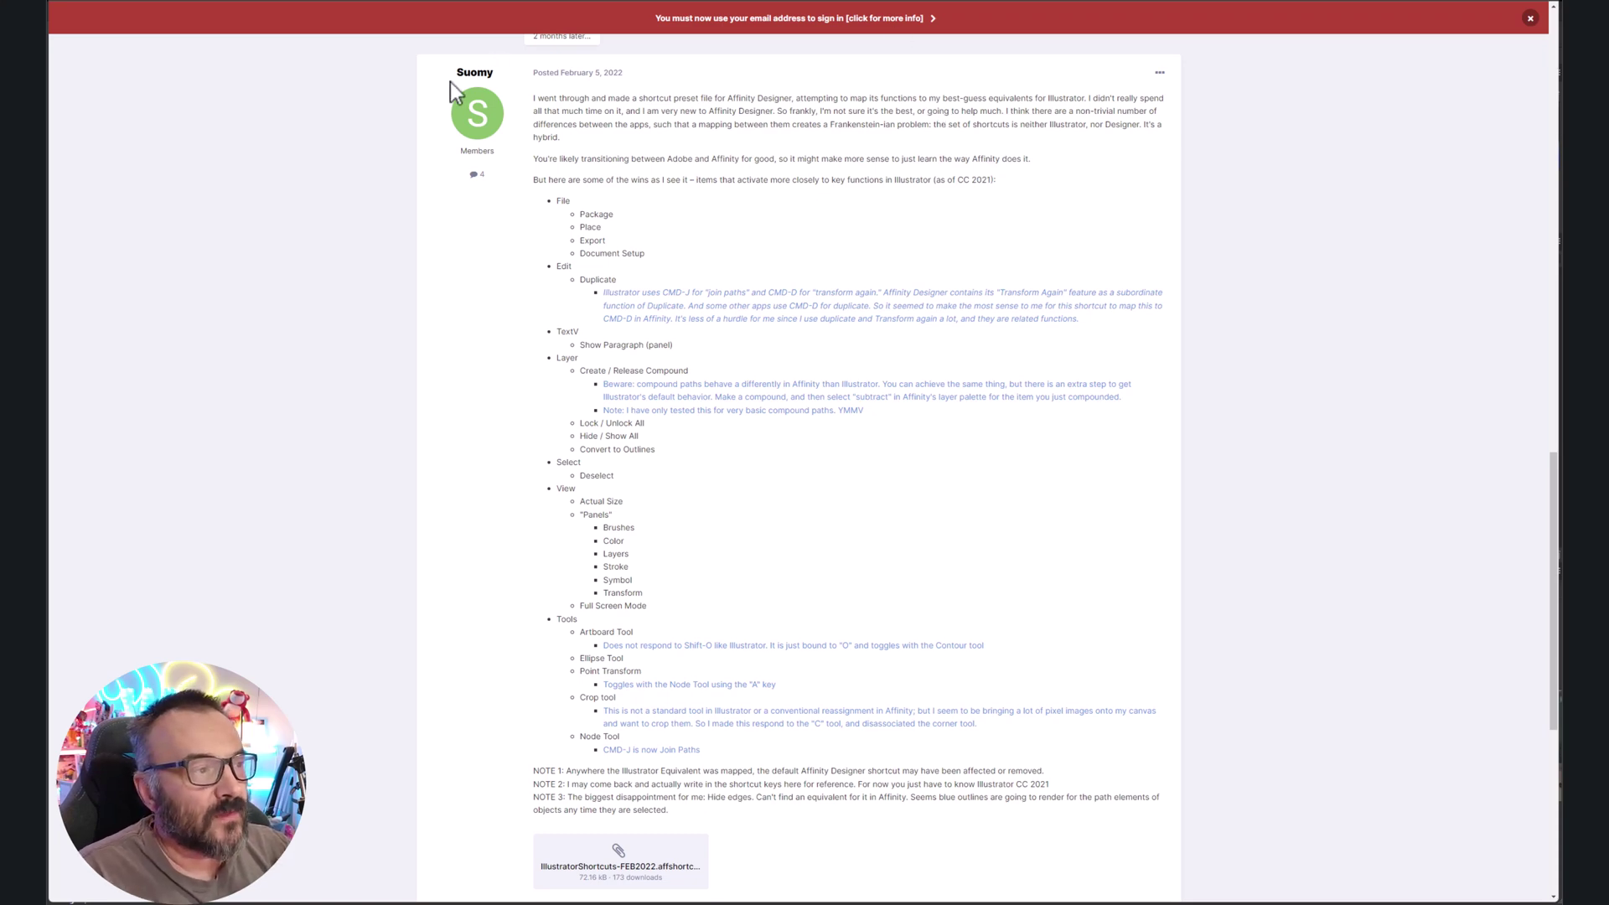
- Download the IllustratorShortcuts .affshortcuts attachment from the forum post
scroll(750, 500, down, 2)
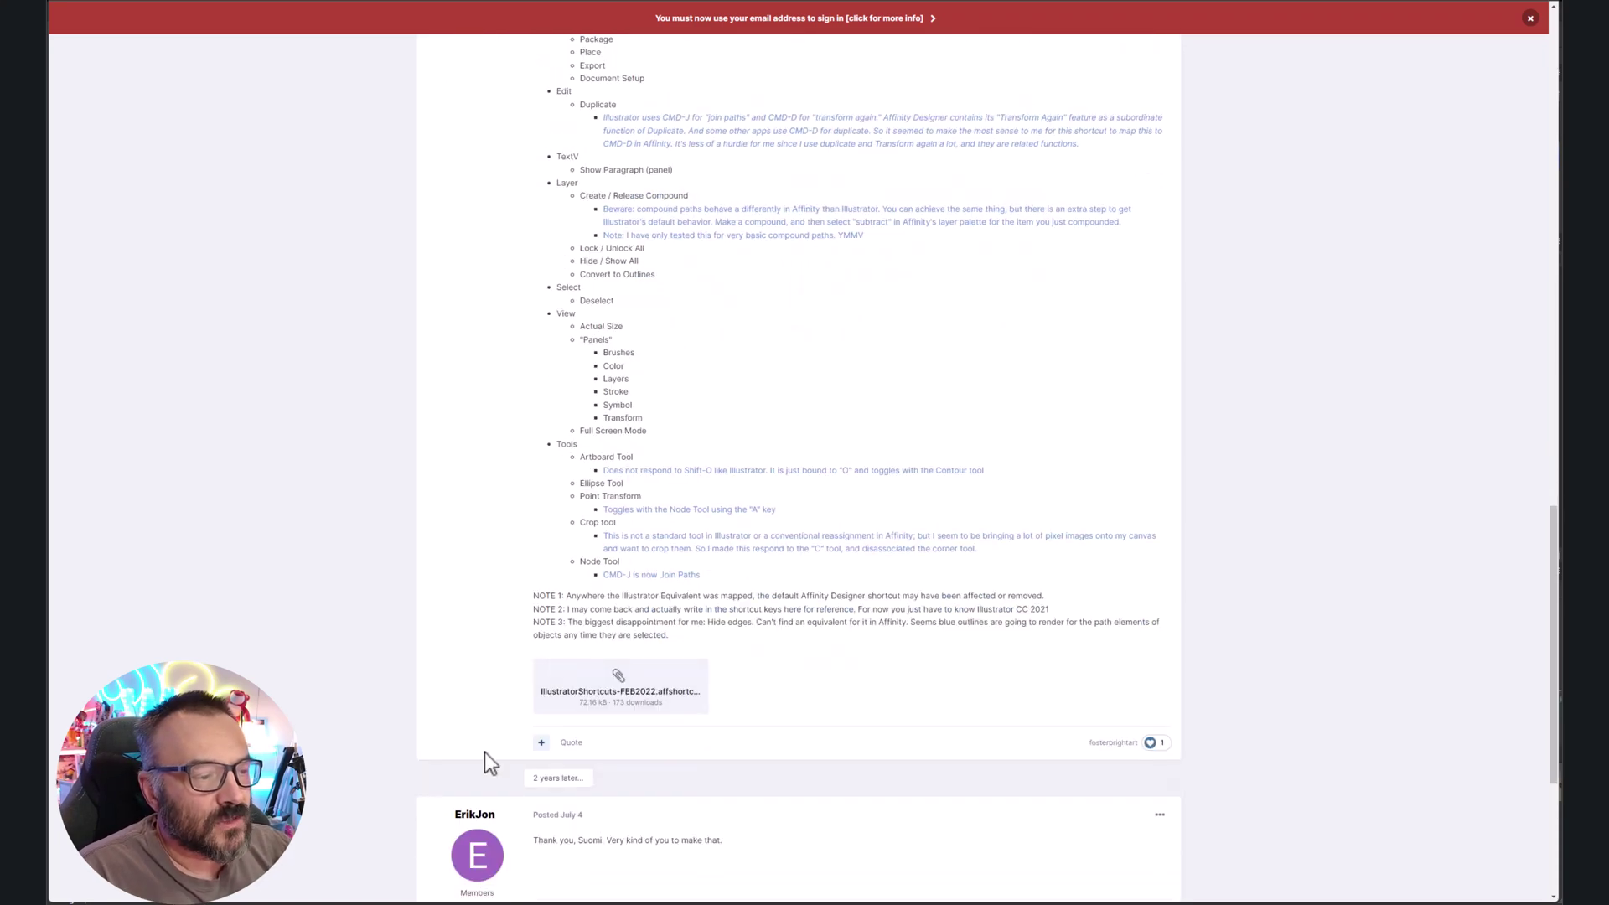
click(661, 700)
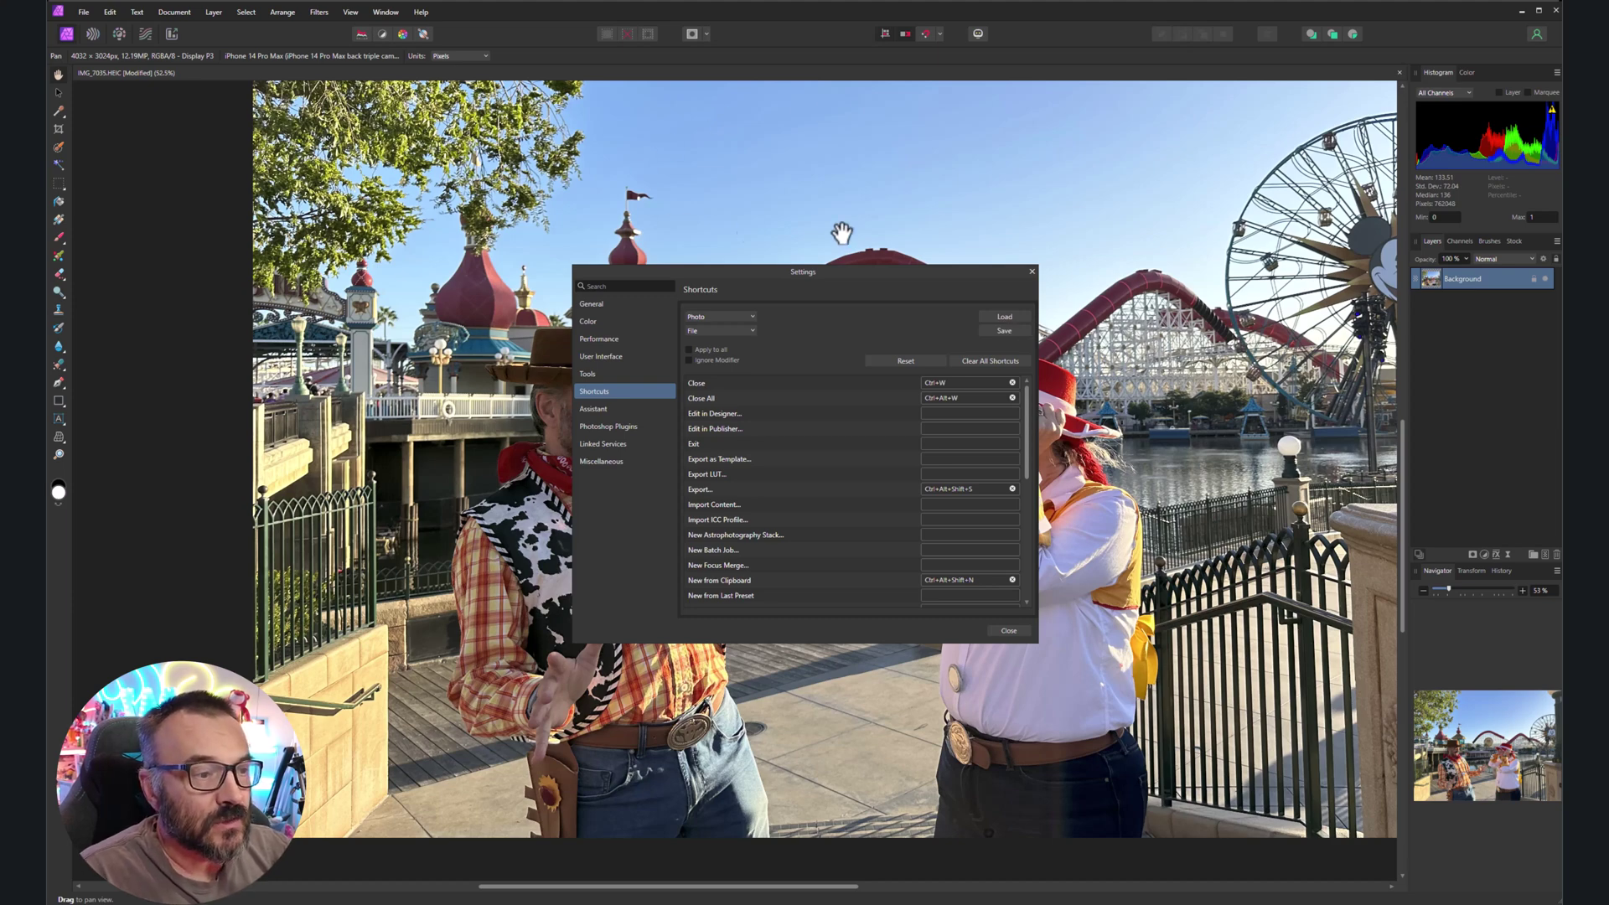
- Close the Settings dialog
click(1032, 272)
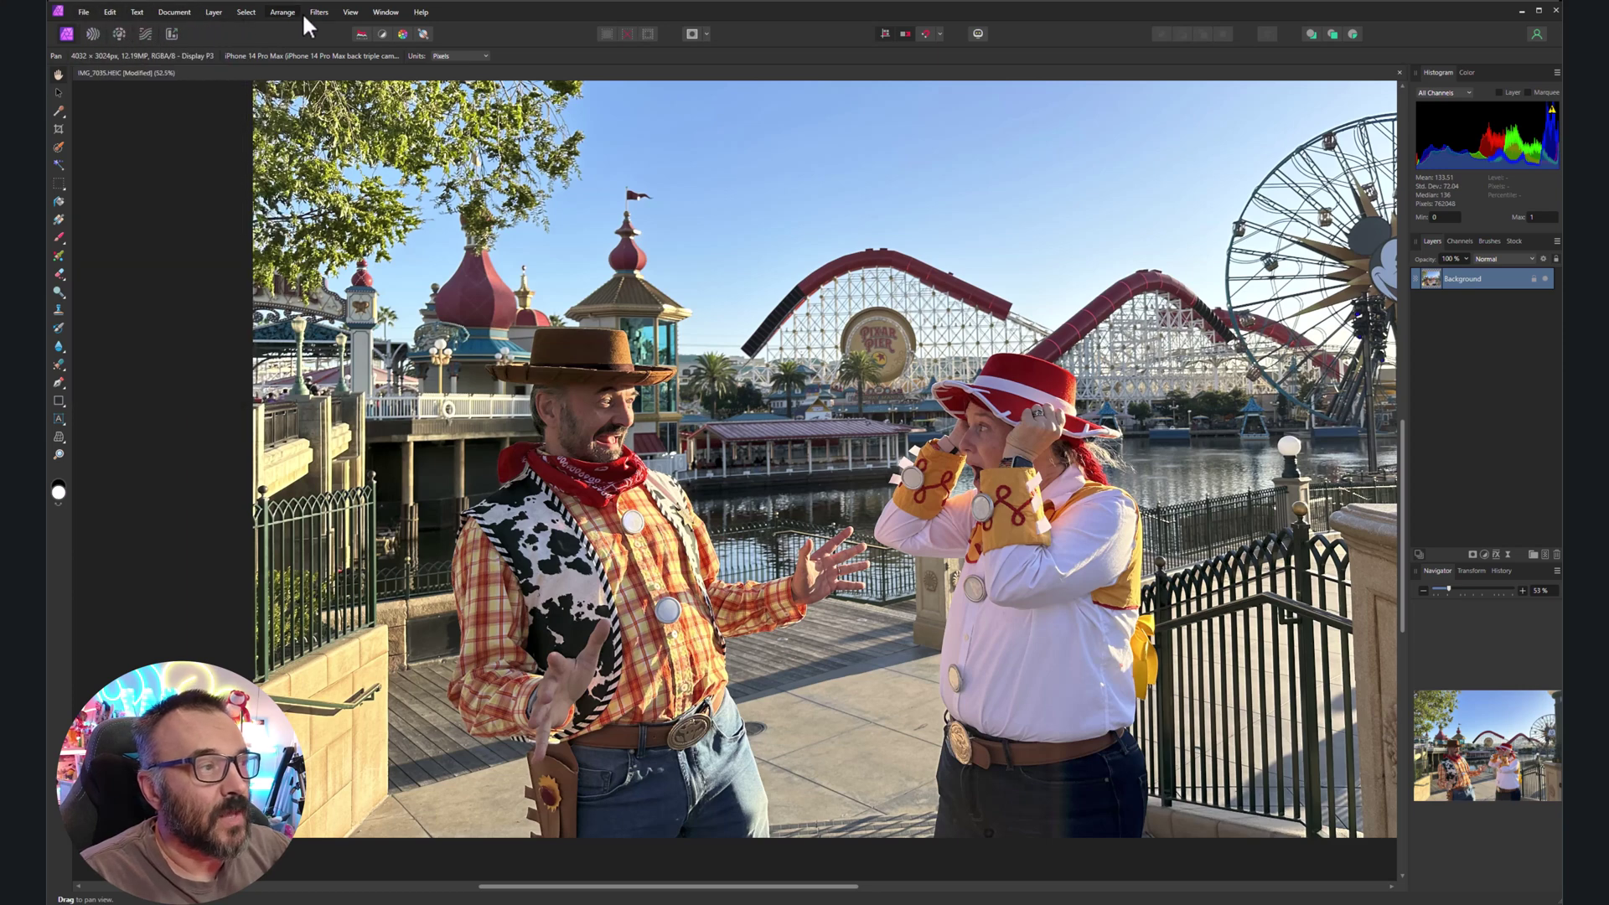
click(80, 12)
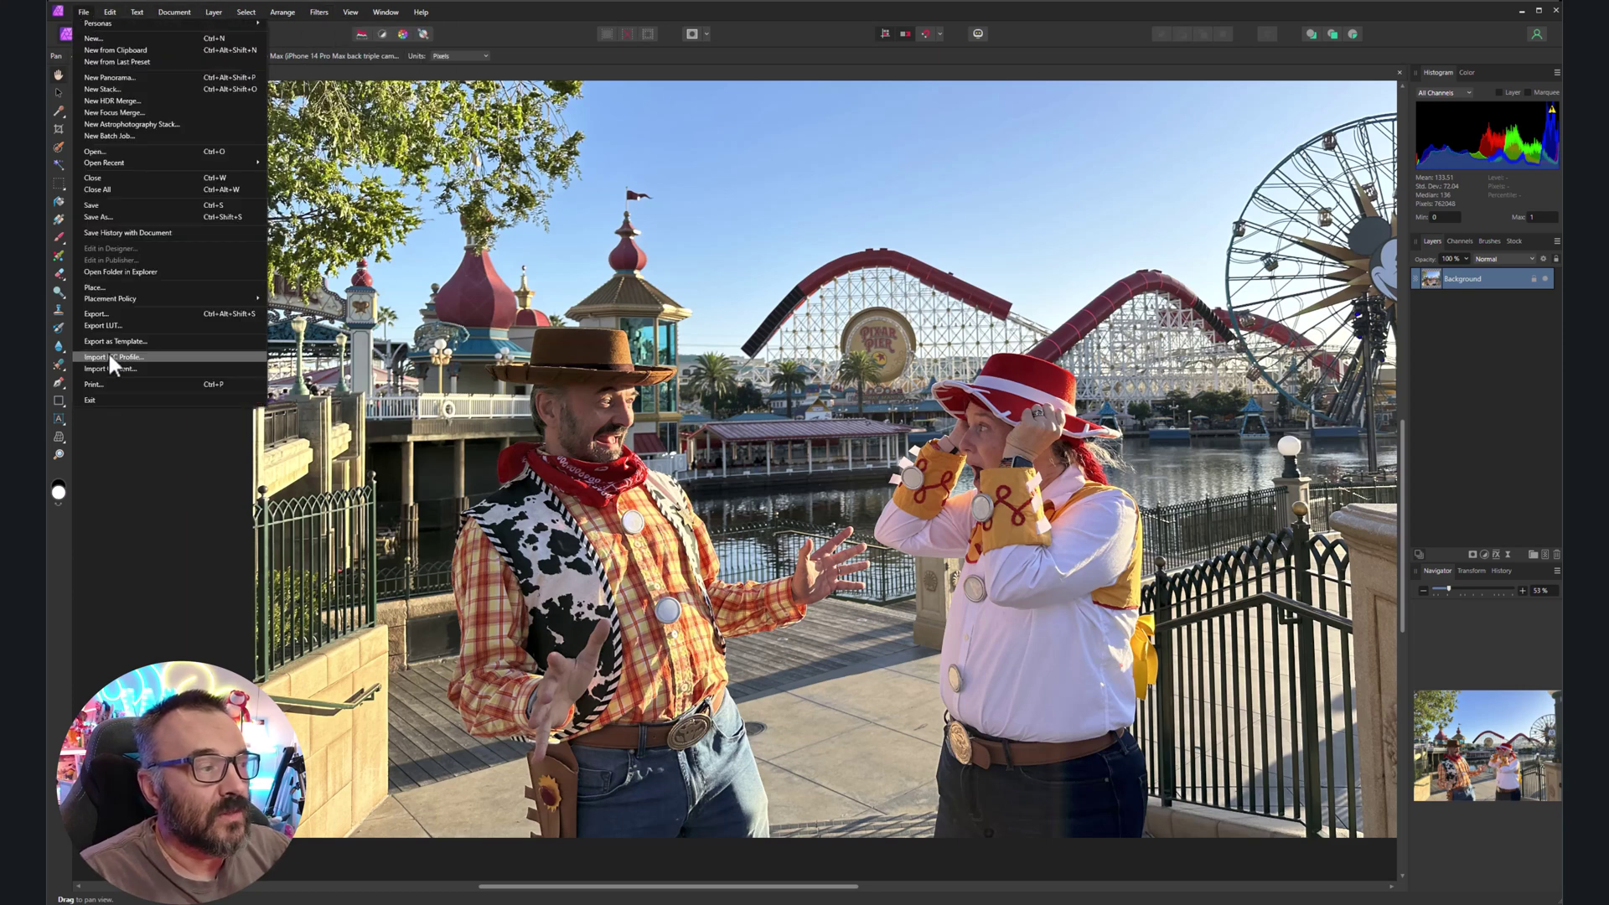
mouse_move(124, 159)
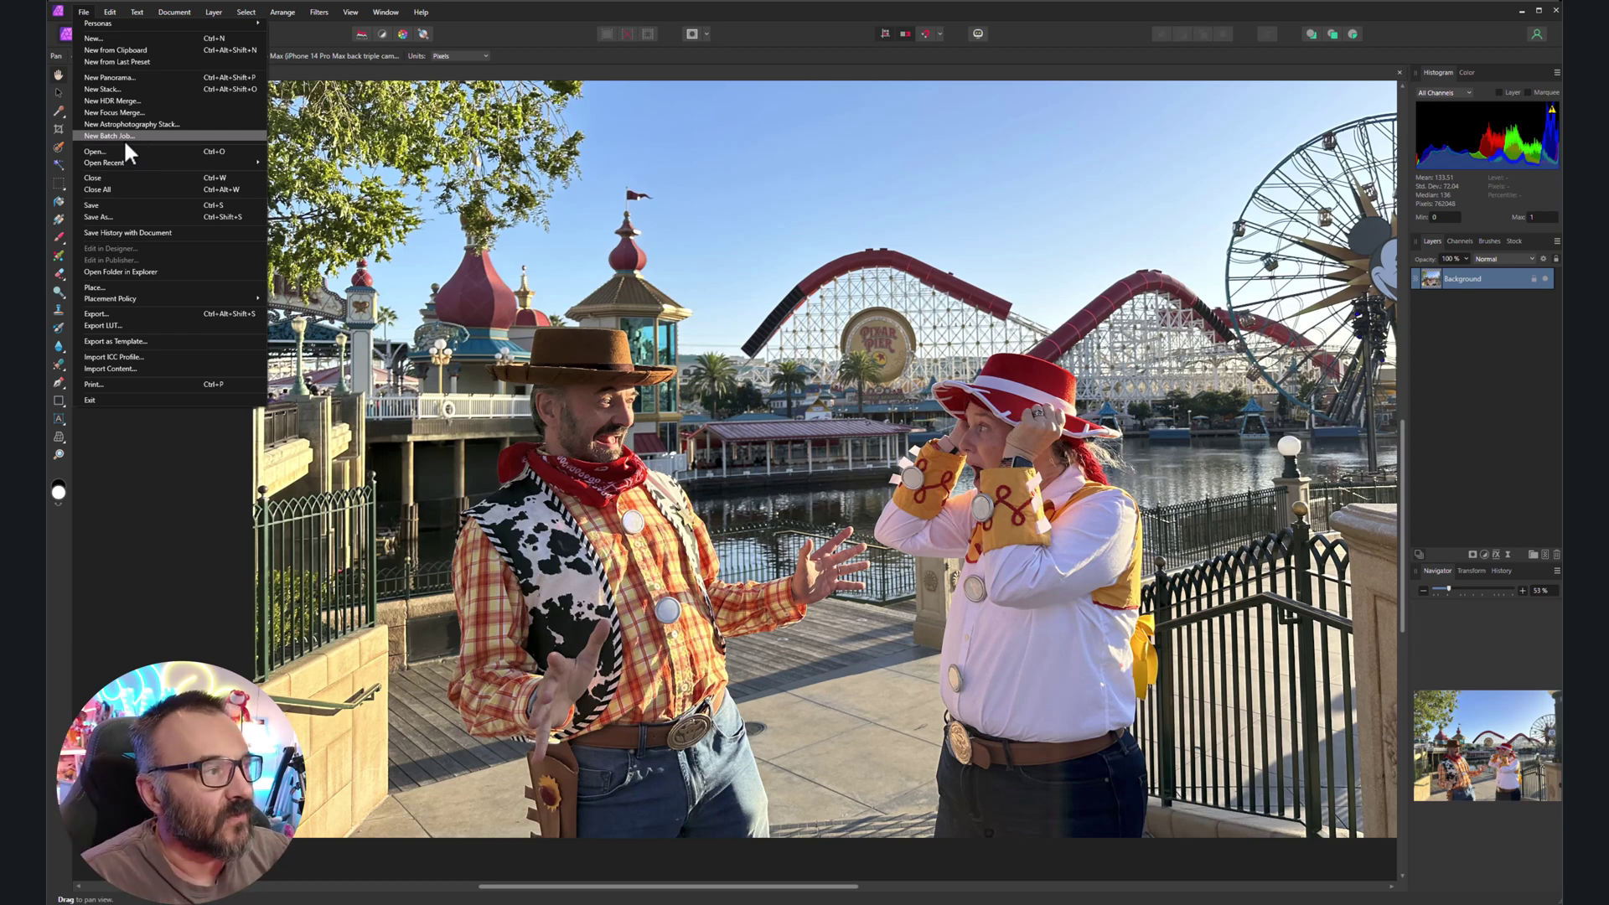
key(Escape)
click(108, 14)
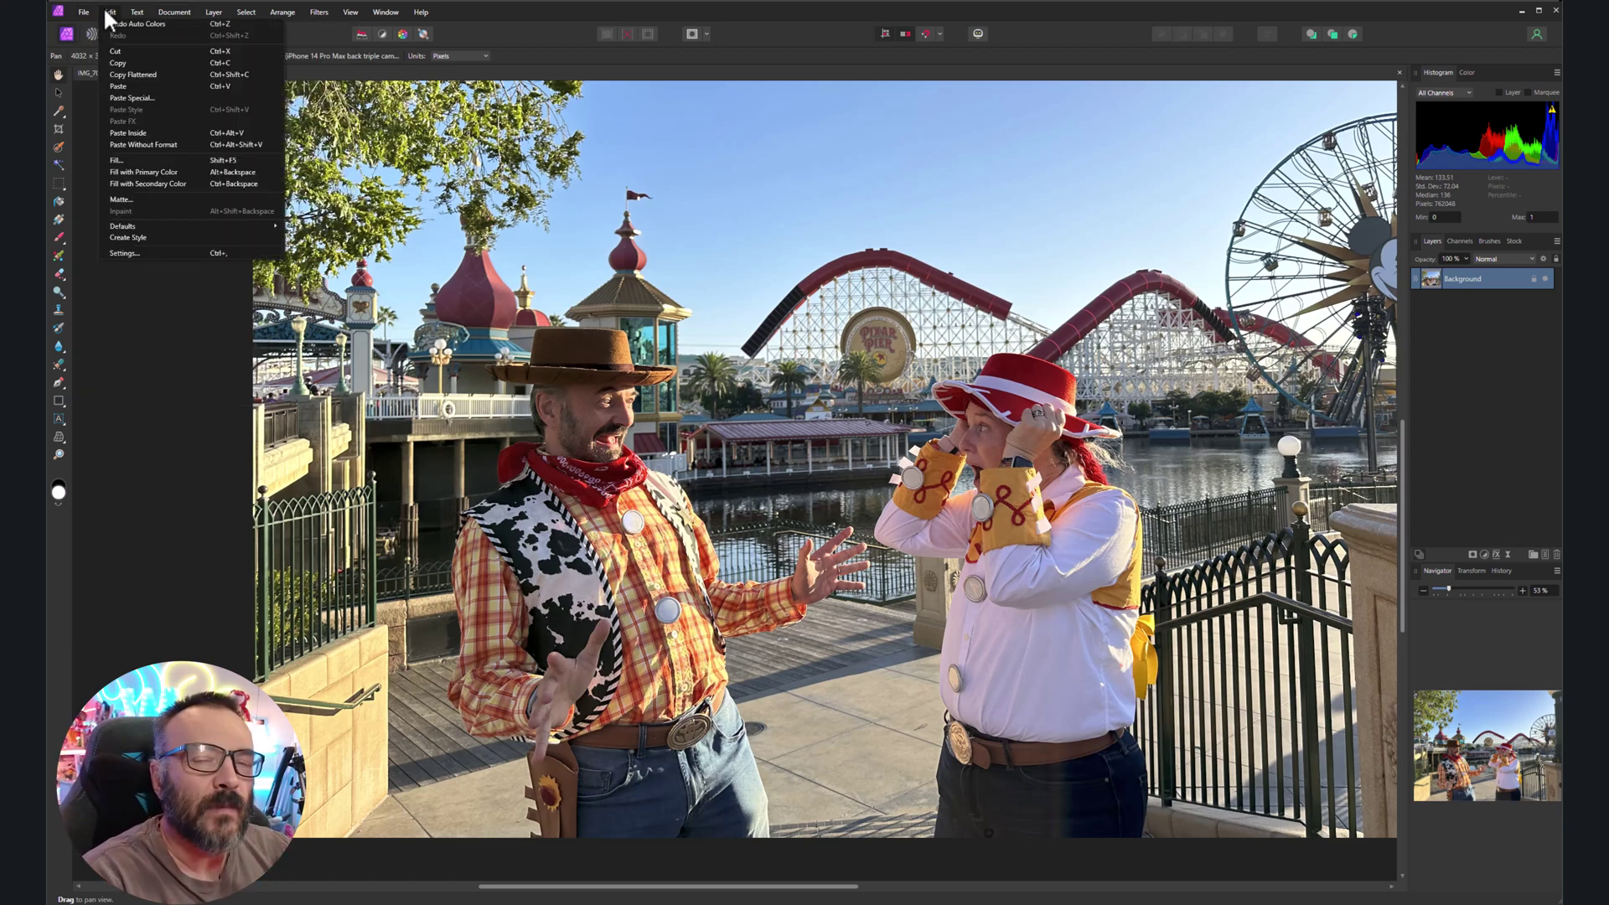
click(107, 17)
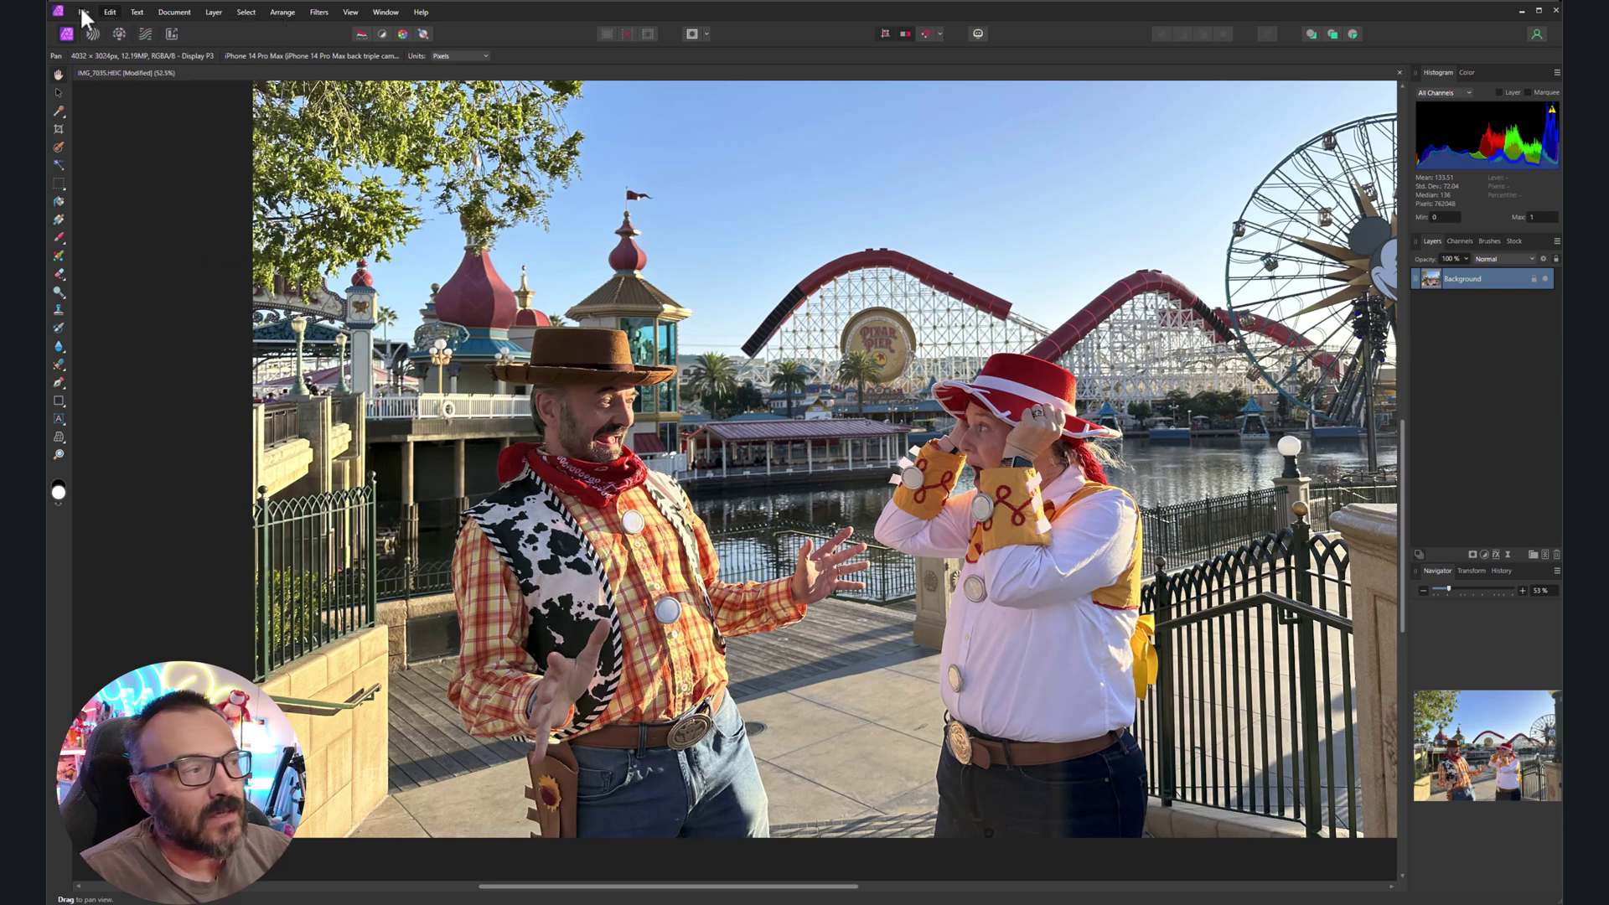
click(137, 14)
click(171, 10)
click(173, 13)
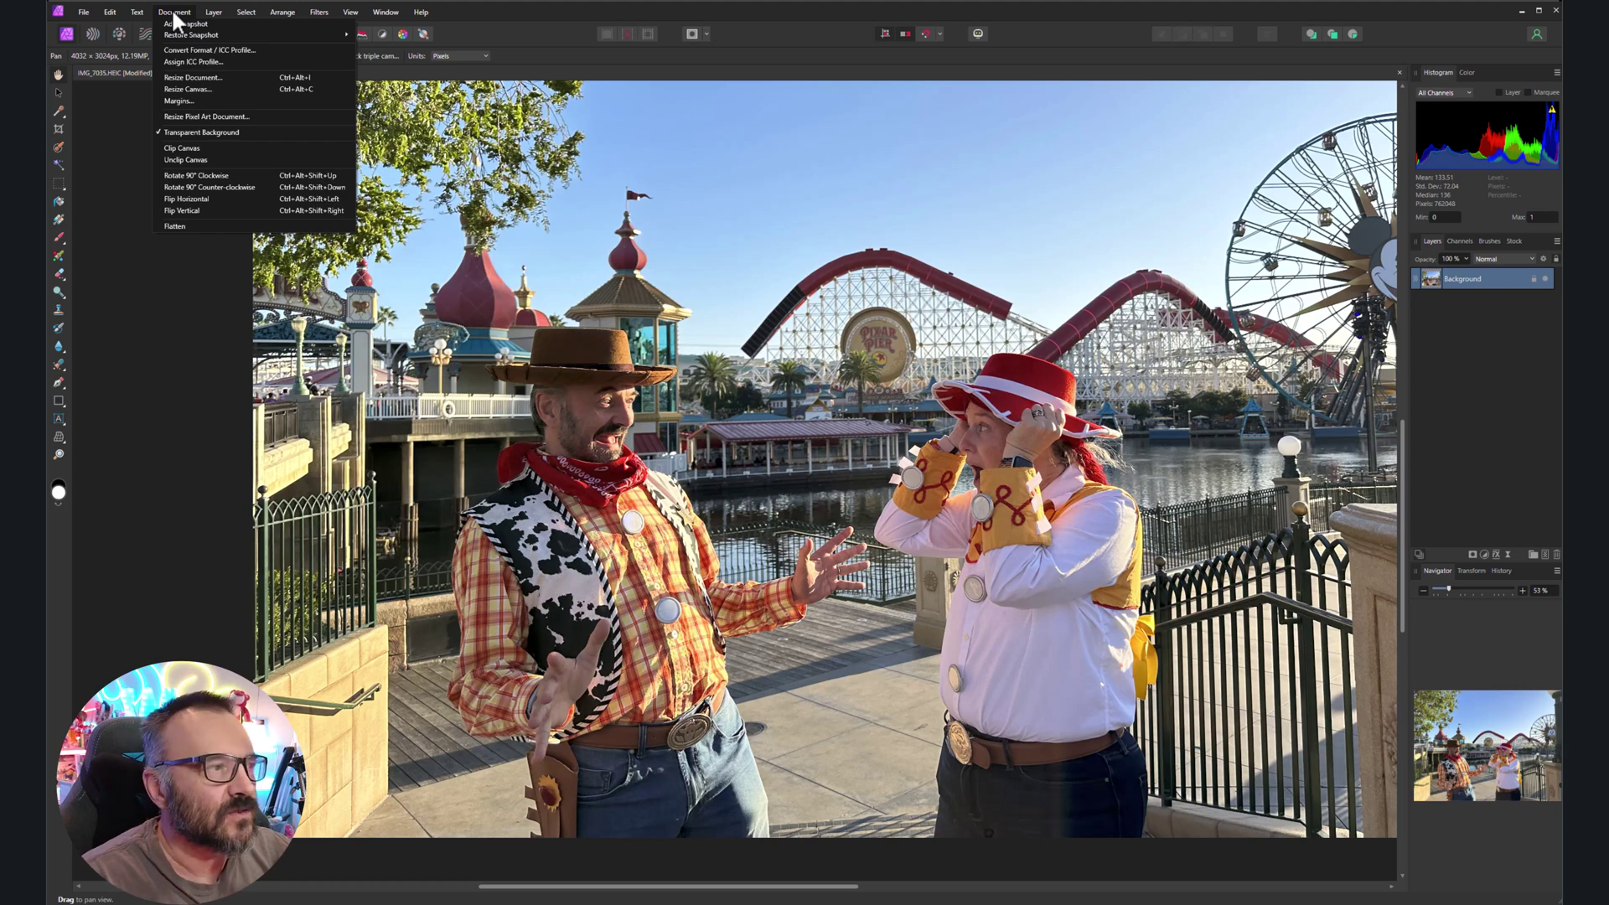
click(173, 10)
click(212, 7)
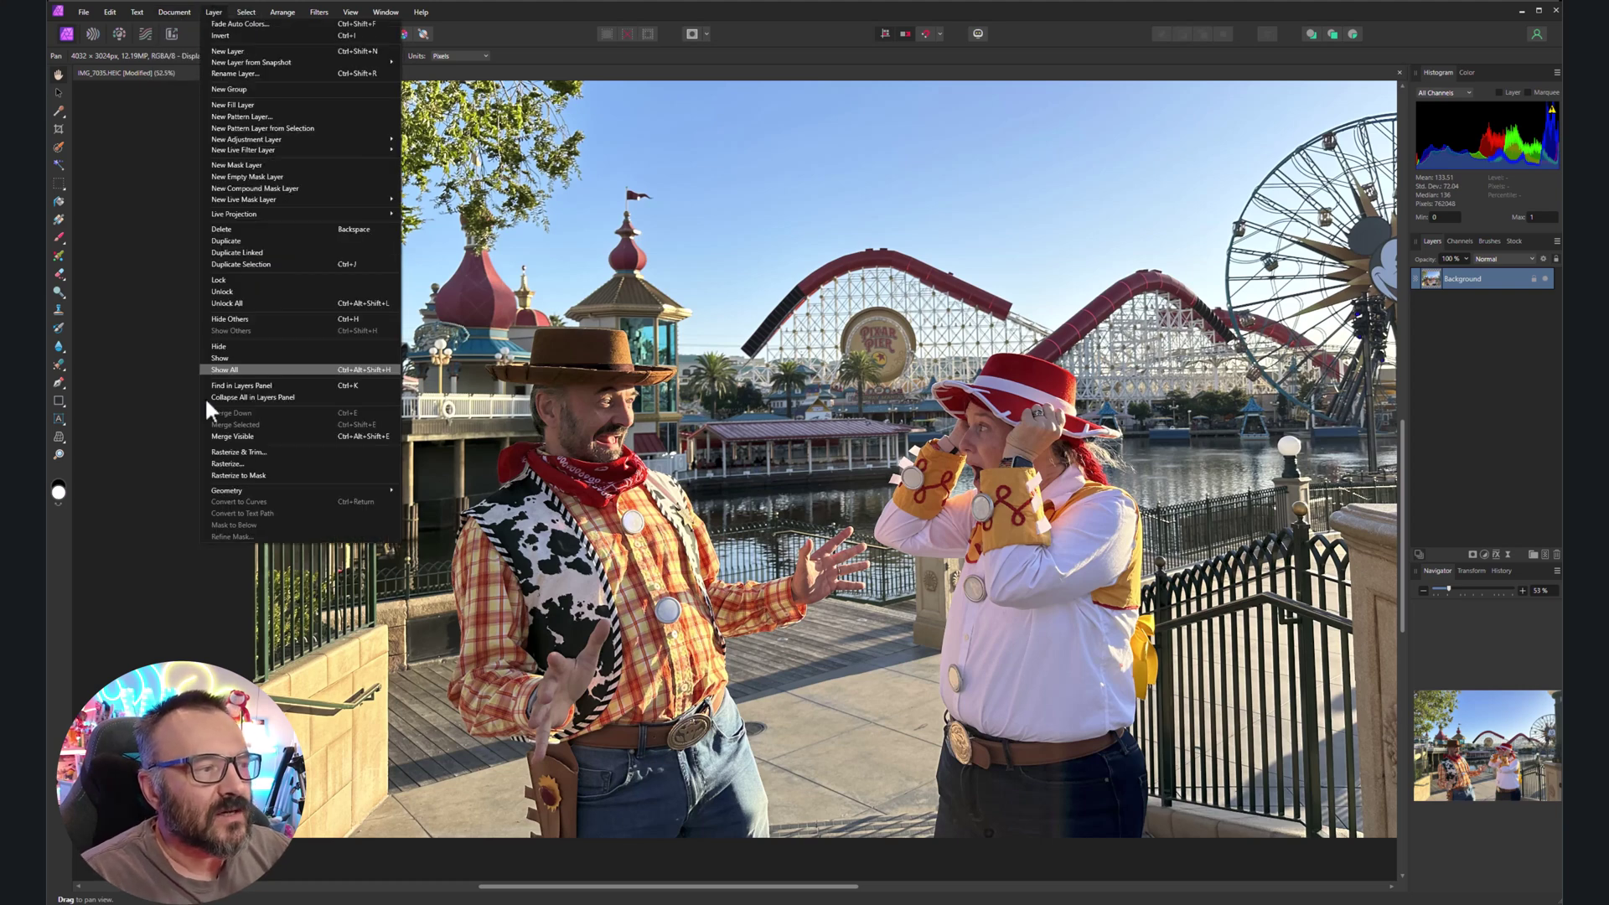
click(1485, 393)
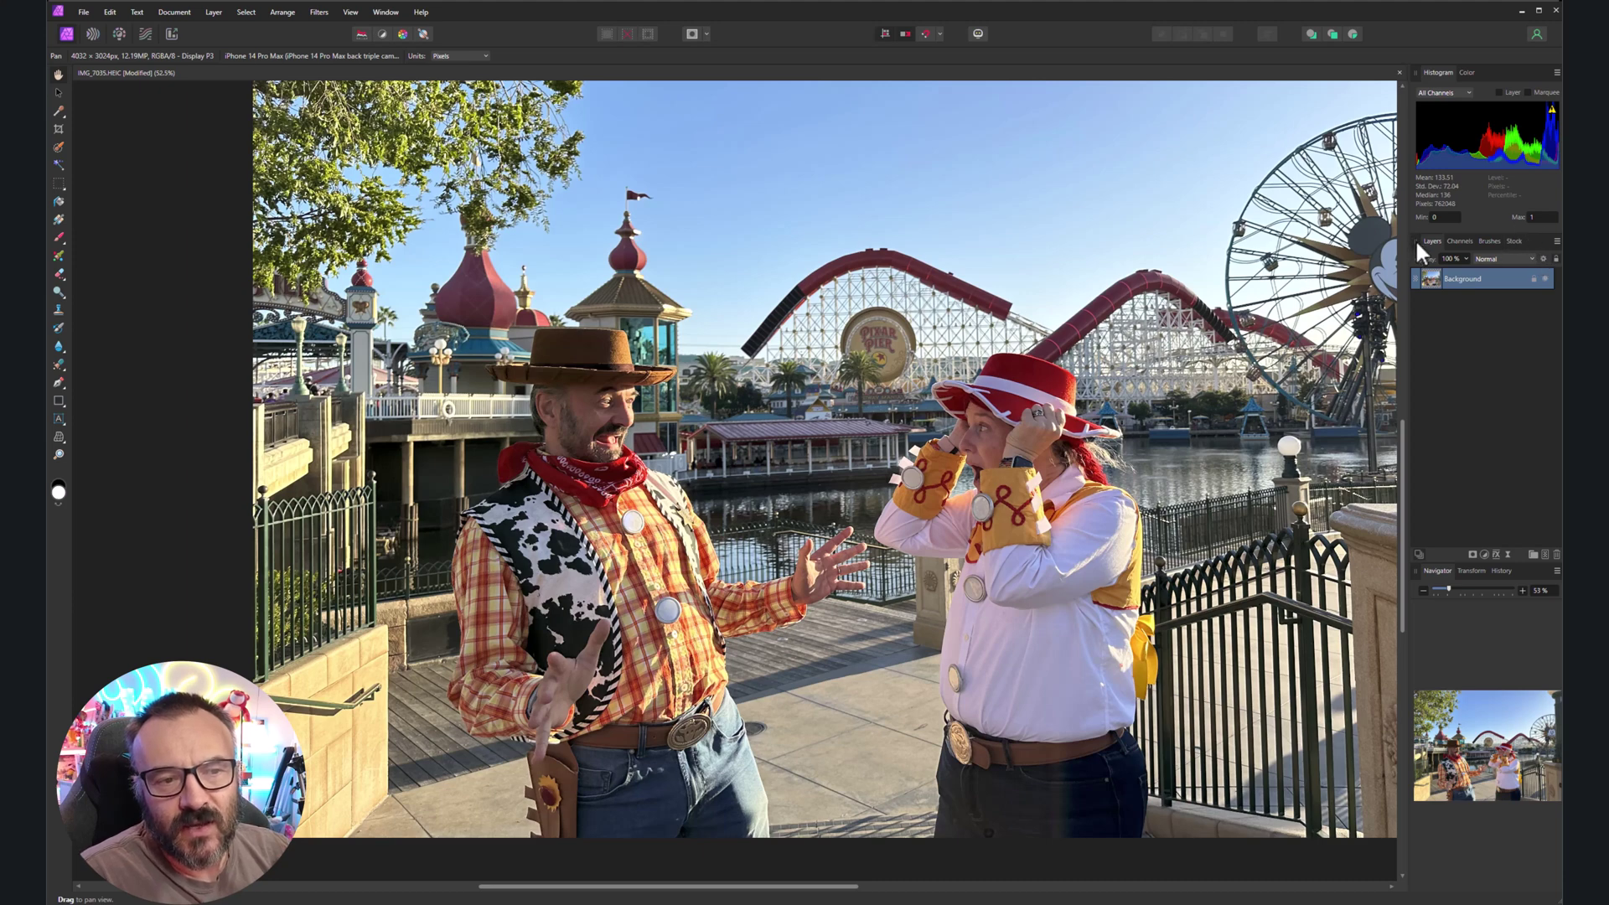
- Dock the Layers panel at the bottom of the right column, below the Navigator
mouse_move(1415, 243)
mouse_down()
mouse_move(1422, 323)
mouse_move(1473, 346)
mouse_move(1417, 330)
mouse_move(1445, 248)
mouse_move(1444, 267)
mouse_move(1397, 285)
mouse_move(1429, 382)
mouse_move(1462, 258)
mouse_move(1492, 271)
mouse_up()
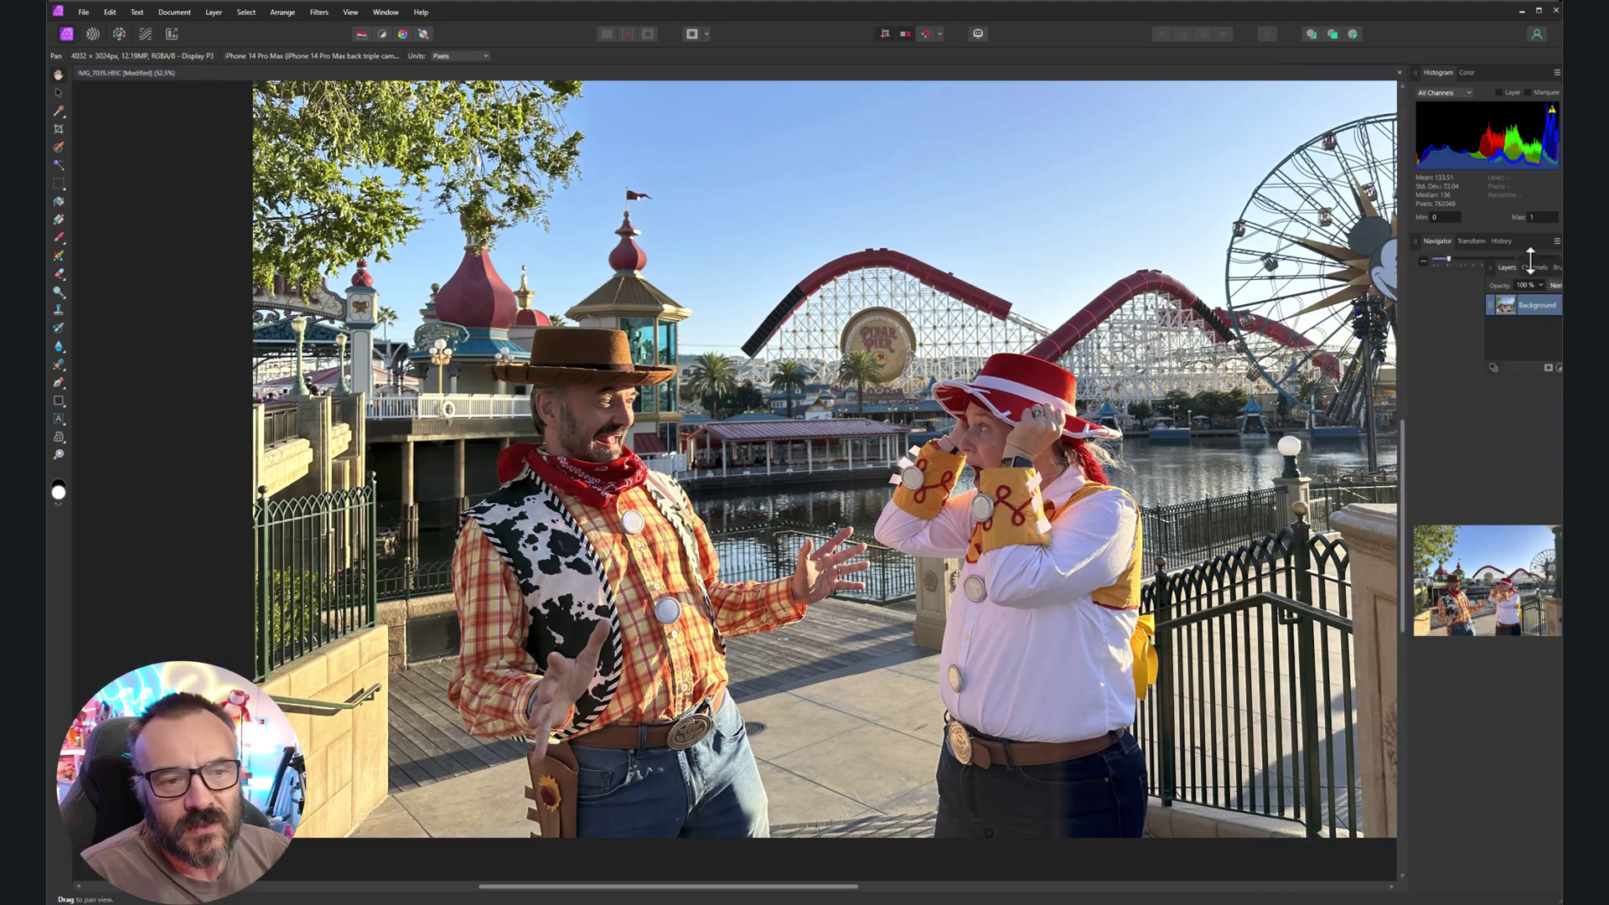
drag(1497, 276, 1455, 897)
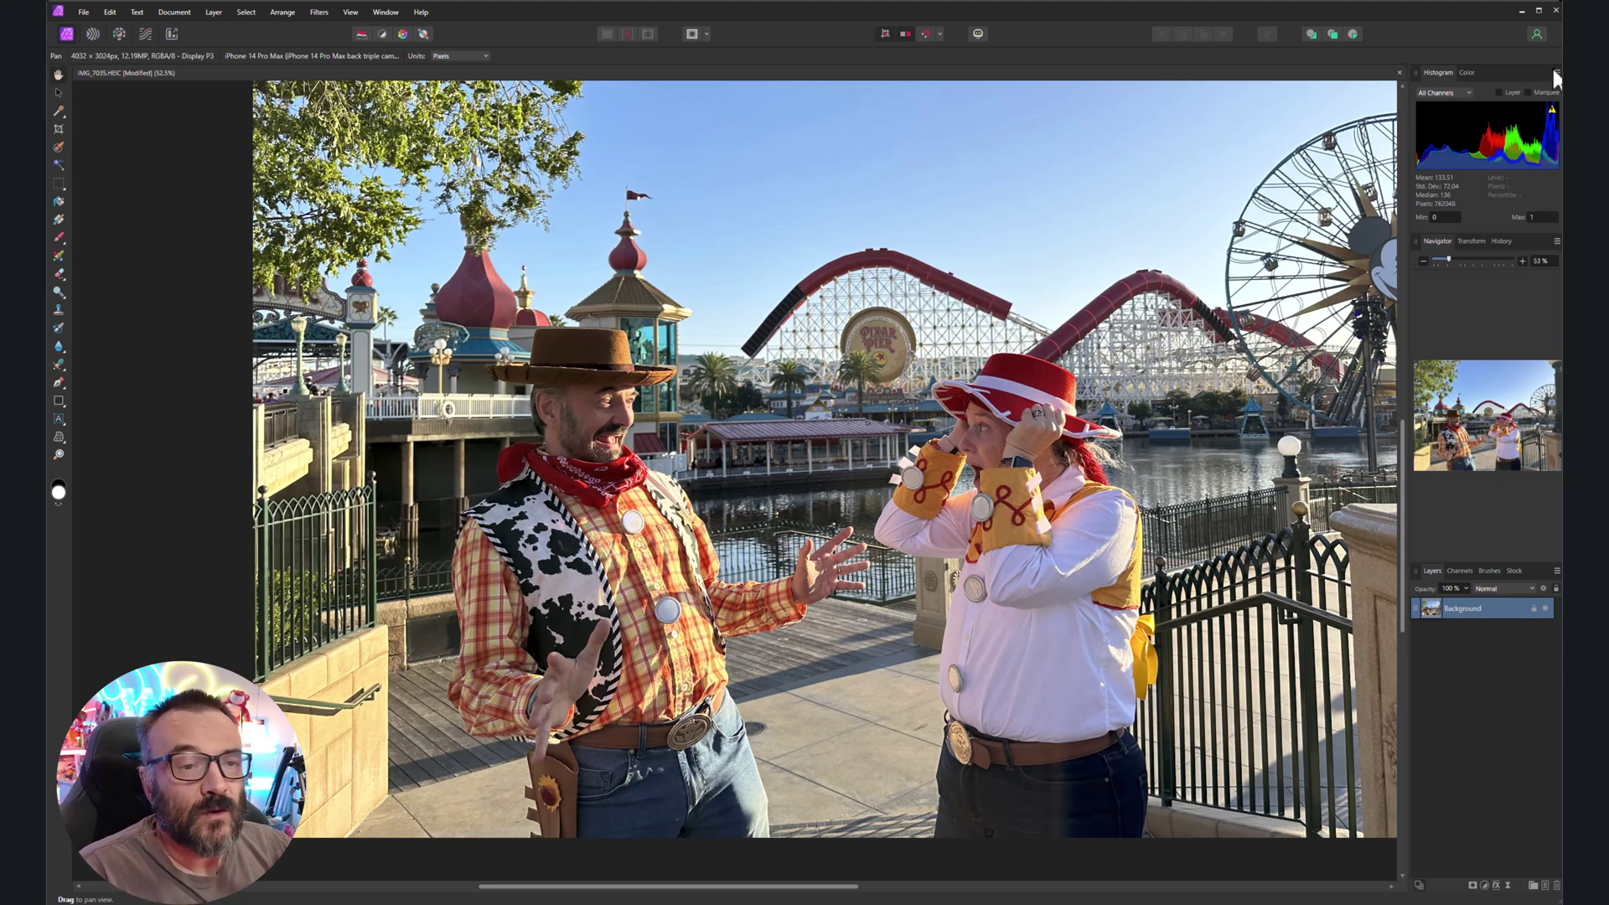
click(1468, 74)
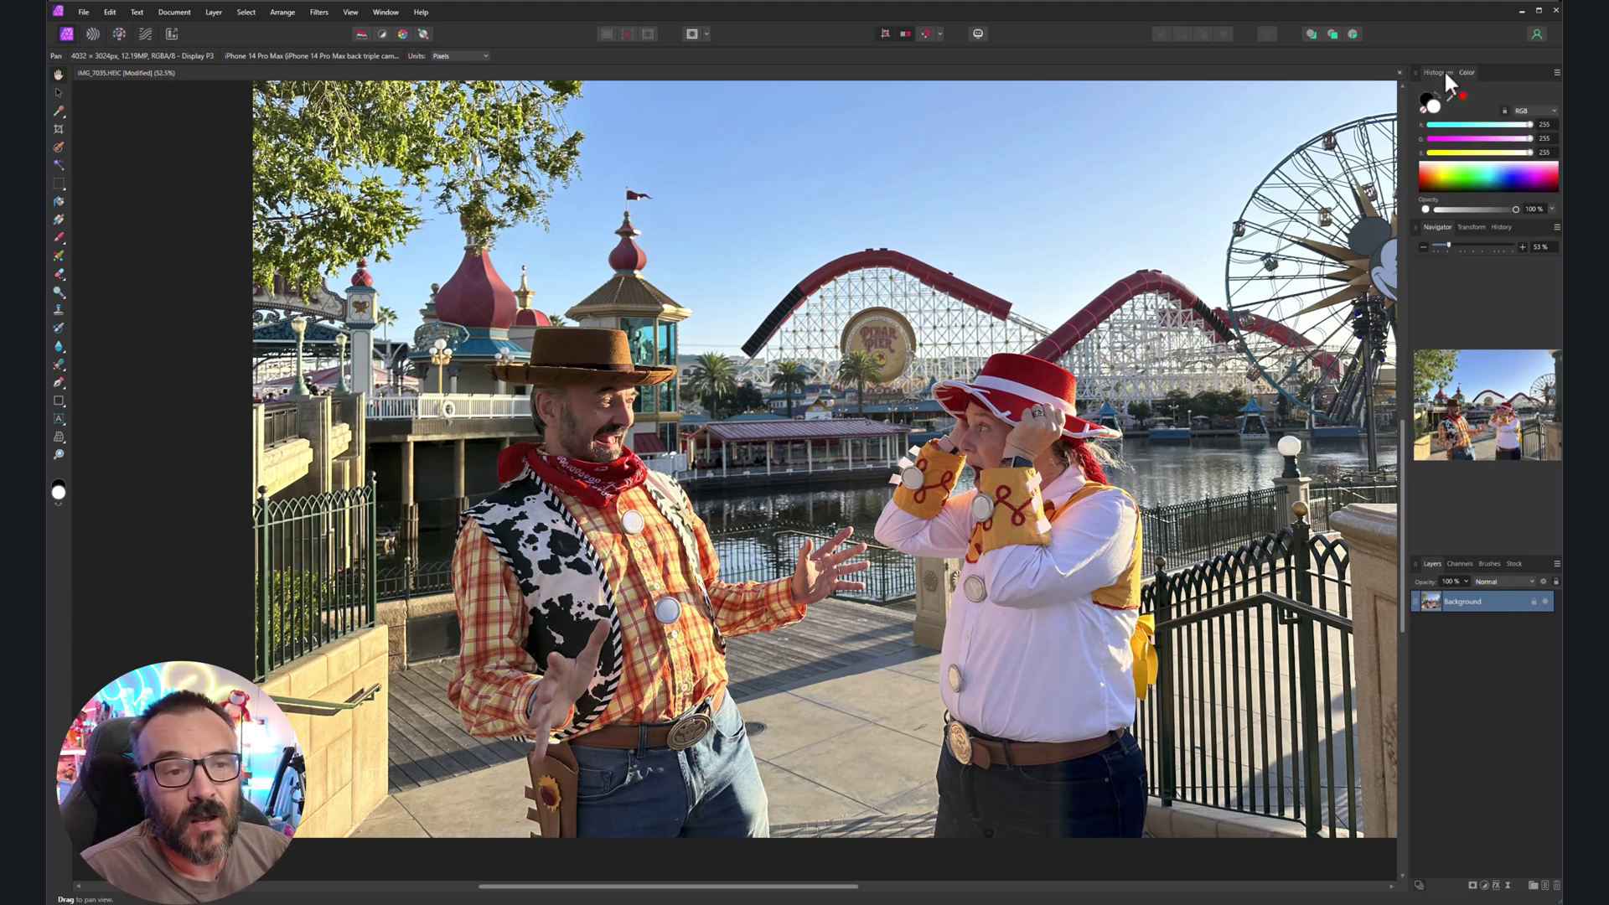
click(1445, 72)
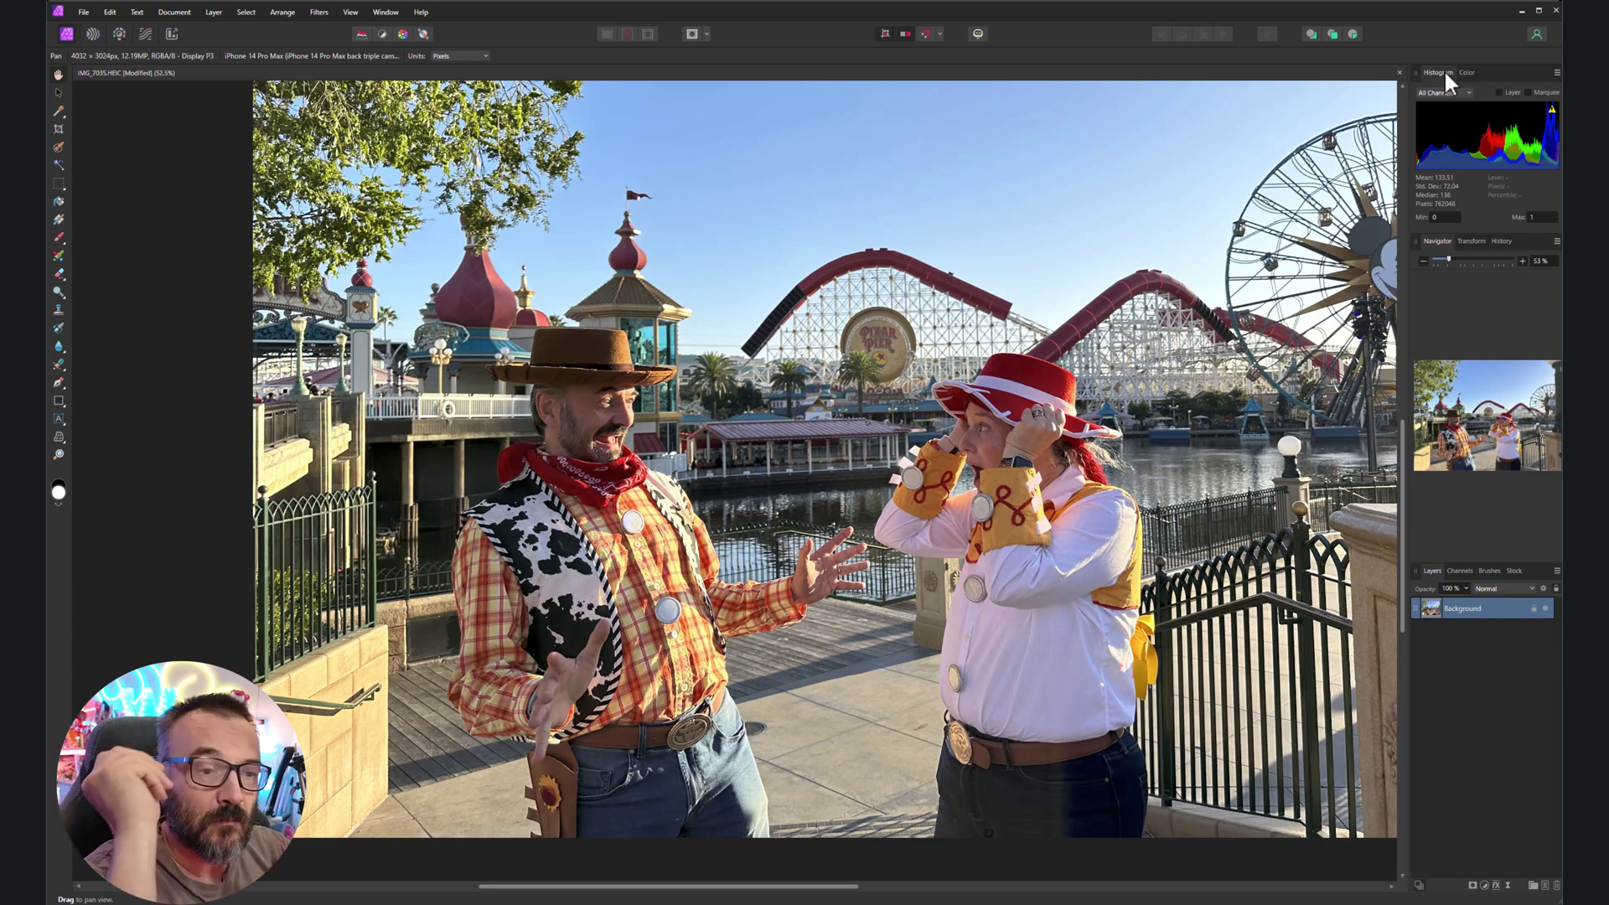
- Scroll the canvas to reveal more sky and tree above the costumed figures
scroll(727, 268, up, 3)
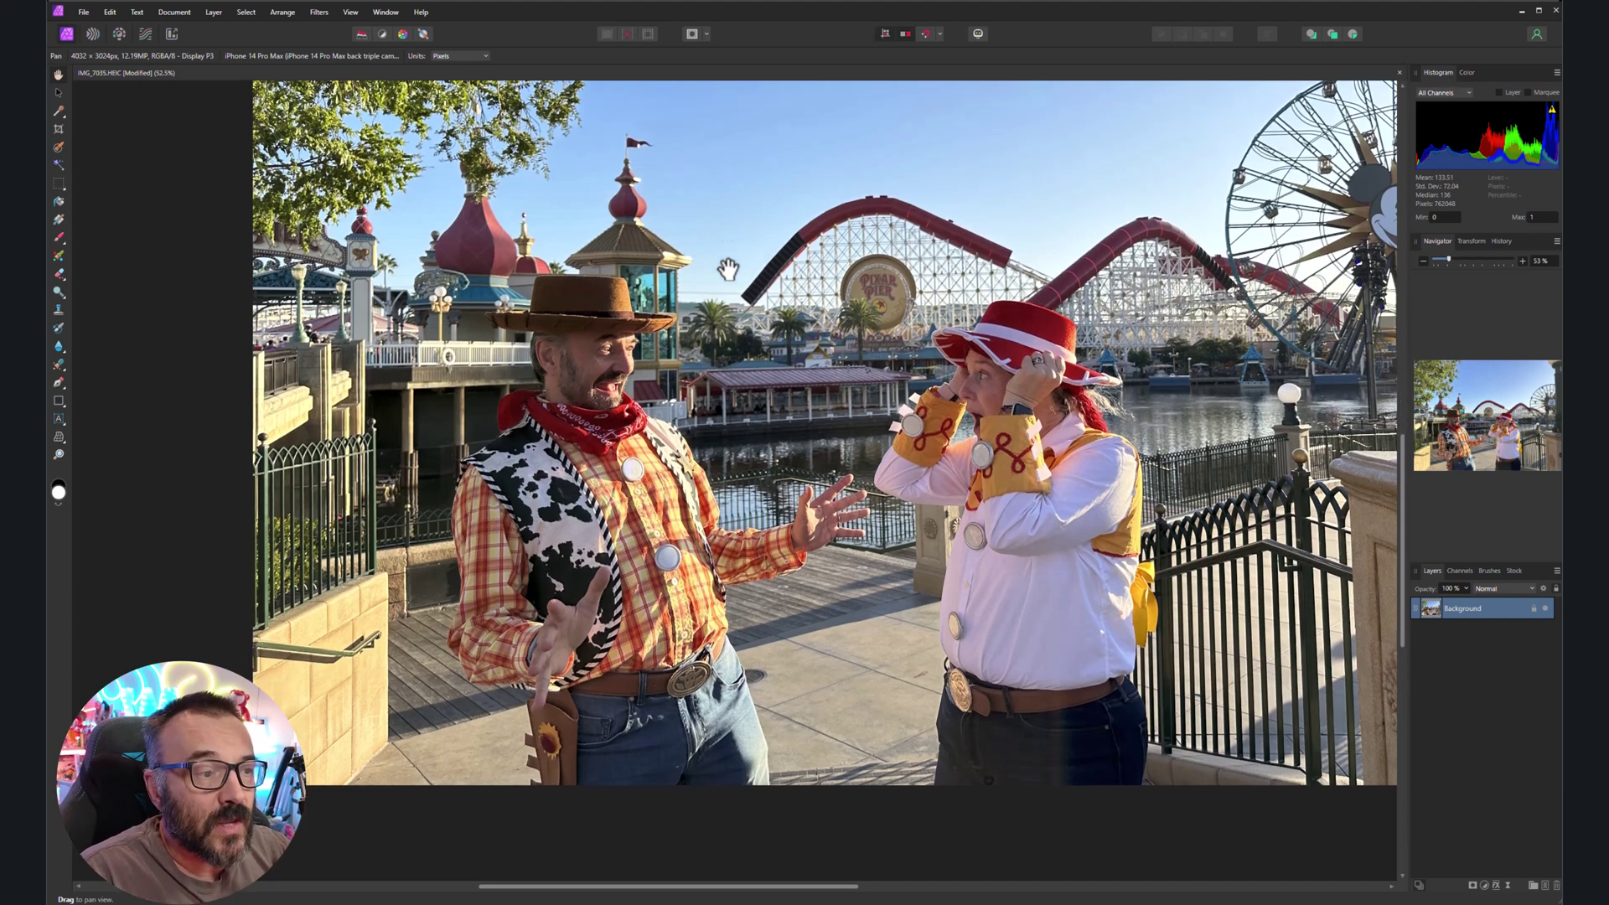
scroll(727, 268, up, 2)
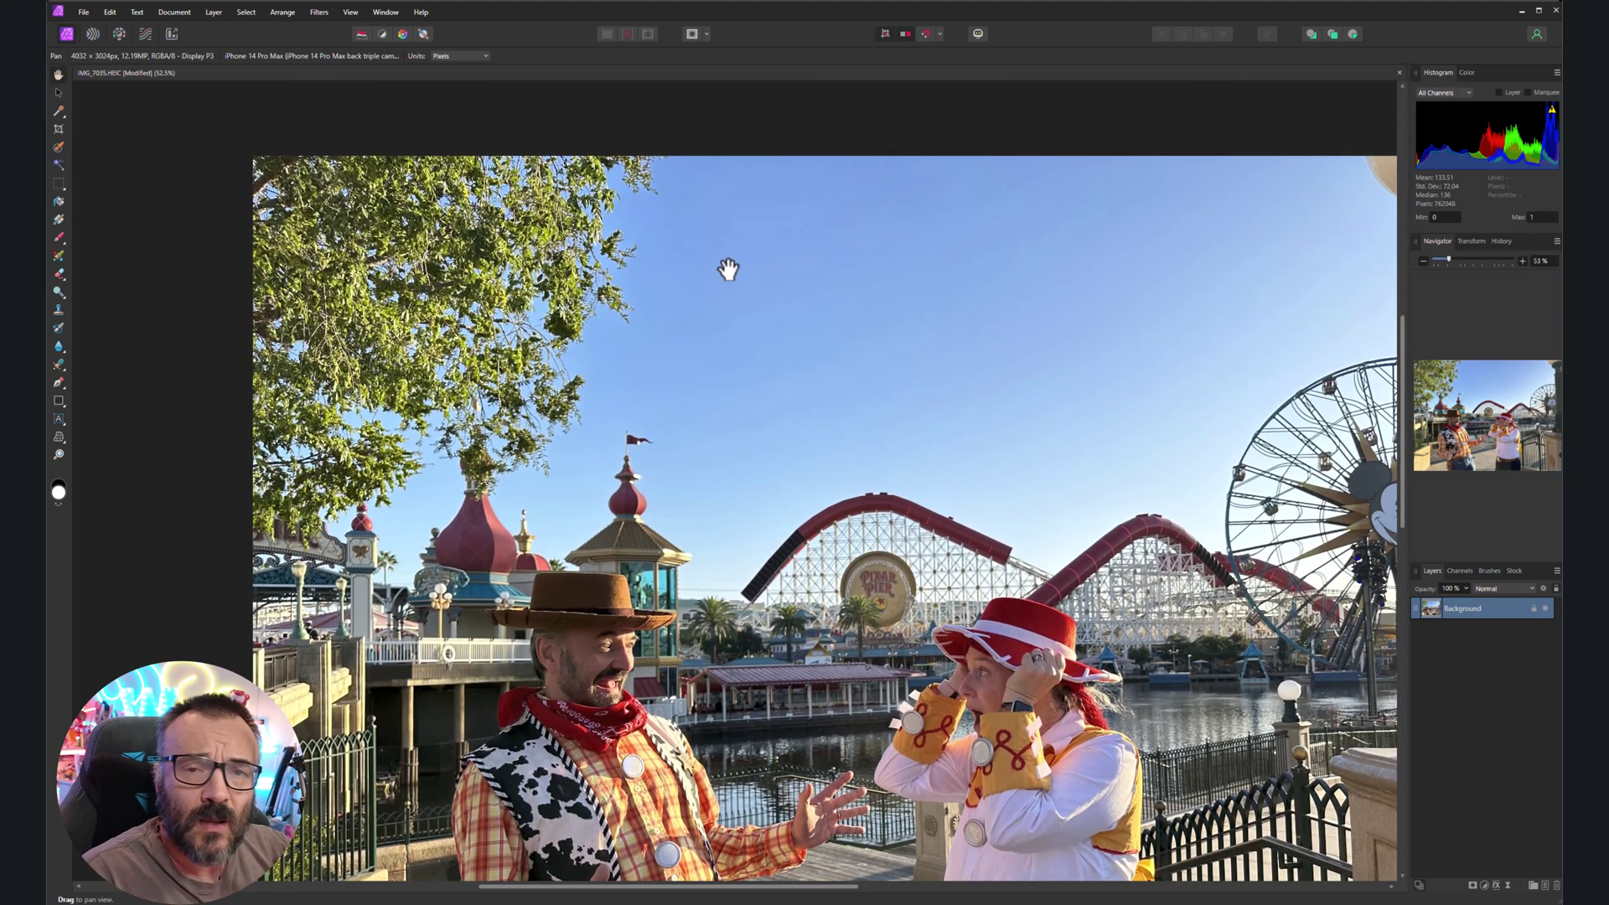
scroll(697, 298, down, 1)
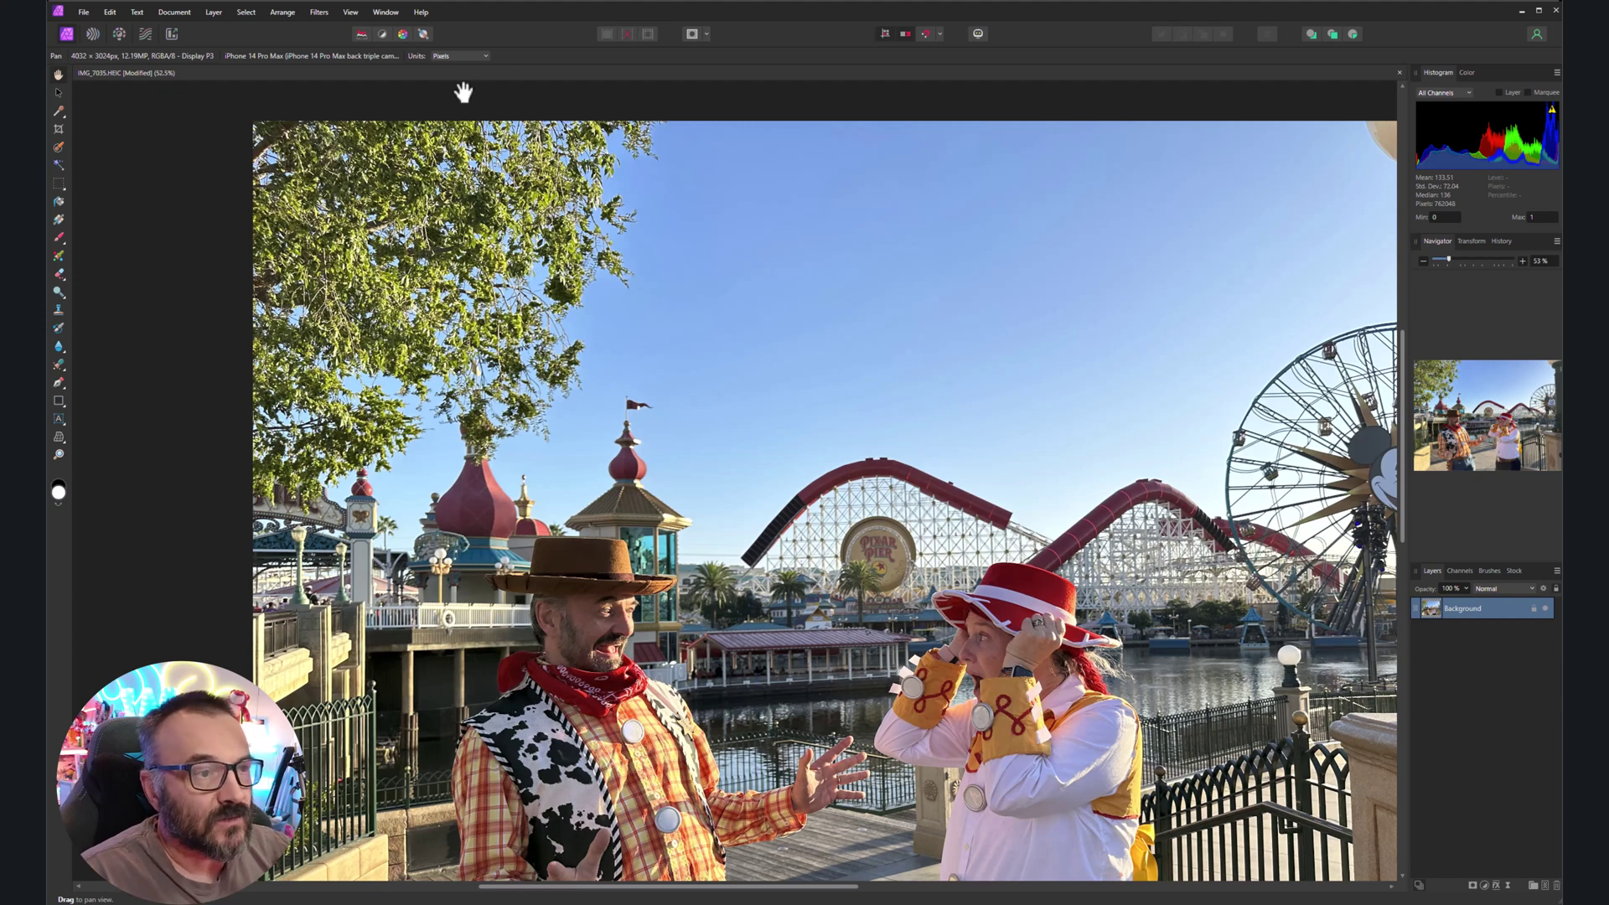
- Launch the Affinity website from the Help menu's online resources
click(422, 13)
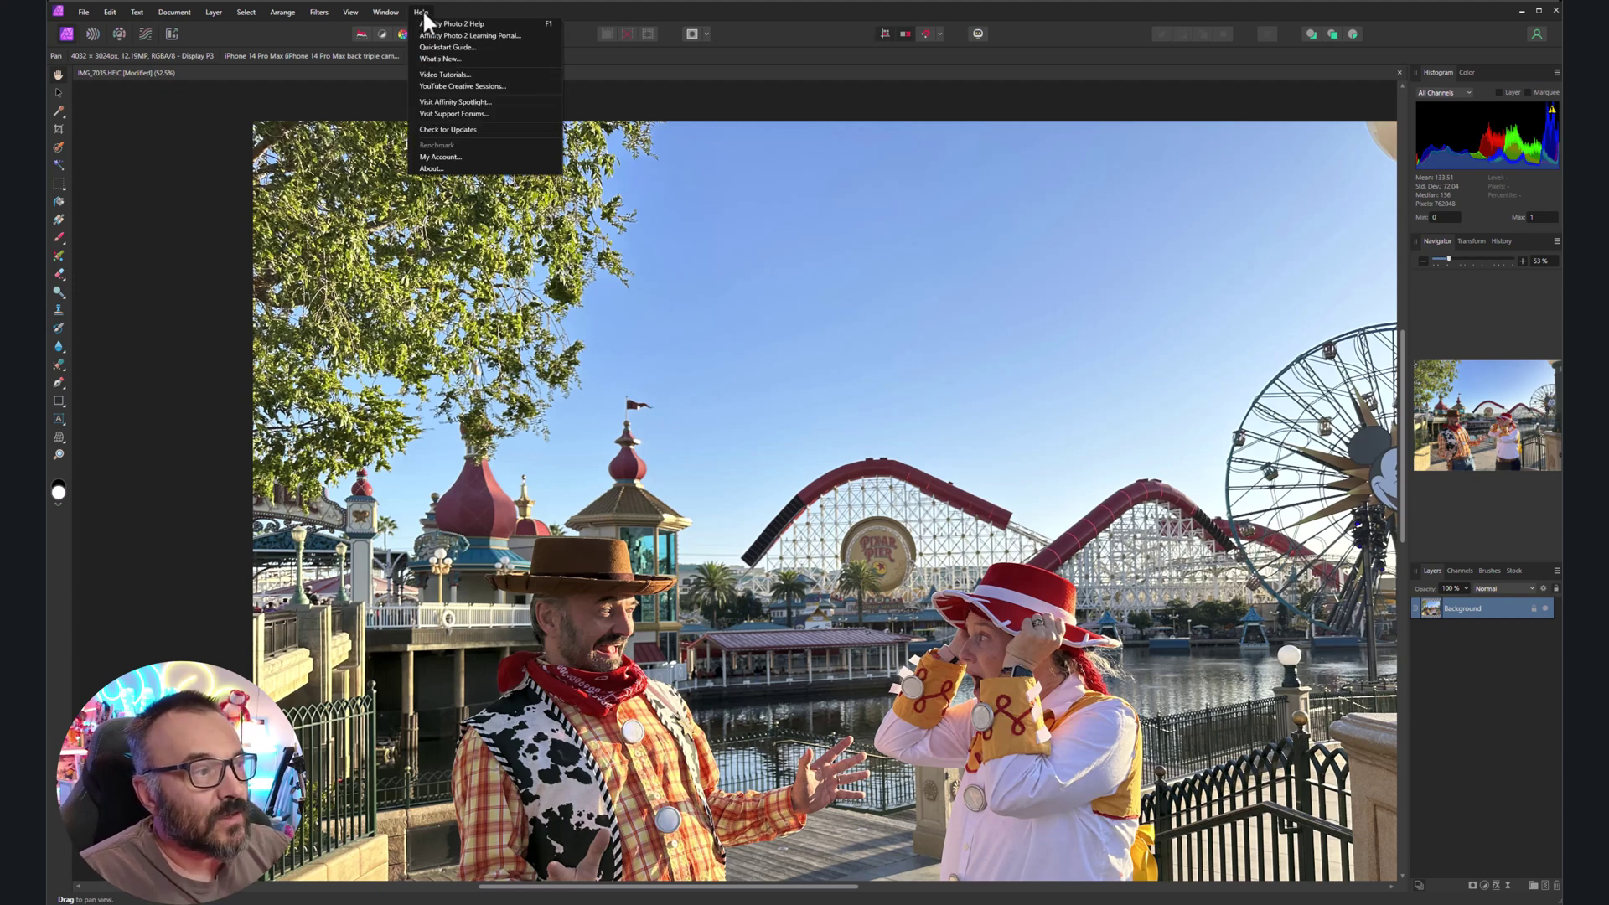
click(456, 74)
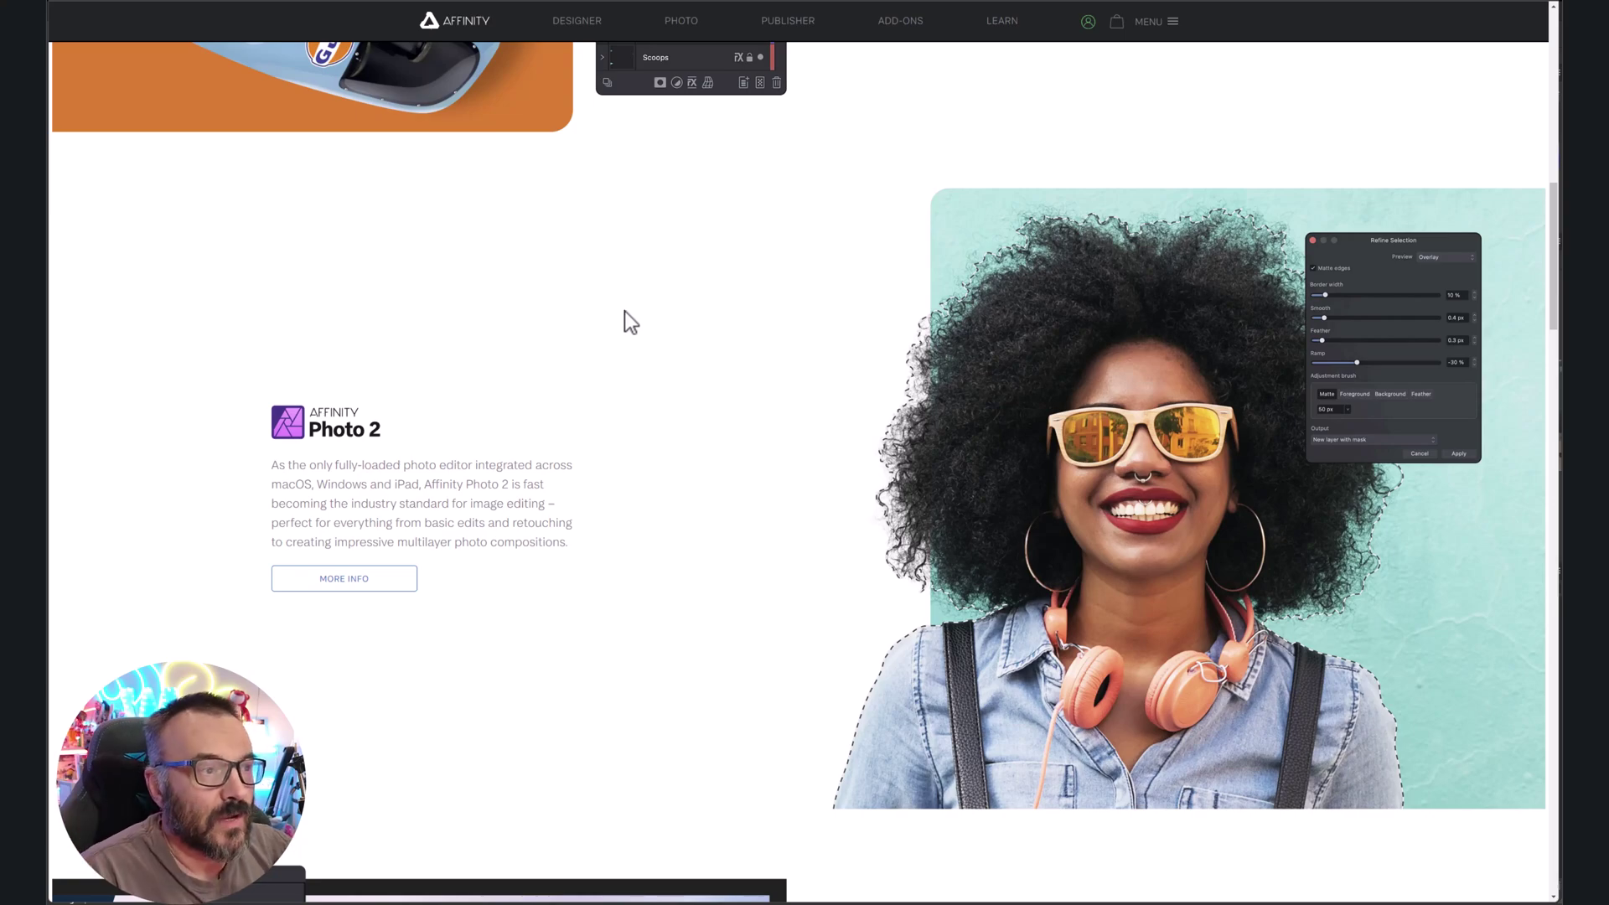
- Highlight the $82.99 price, the Affinity Designer 2 Windows entry and Publisher in the Universal License
scroll(624, 314, down, 9)
scroll(646, 362, down, 8)
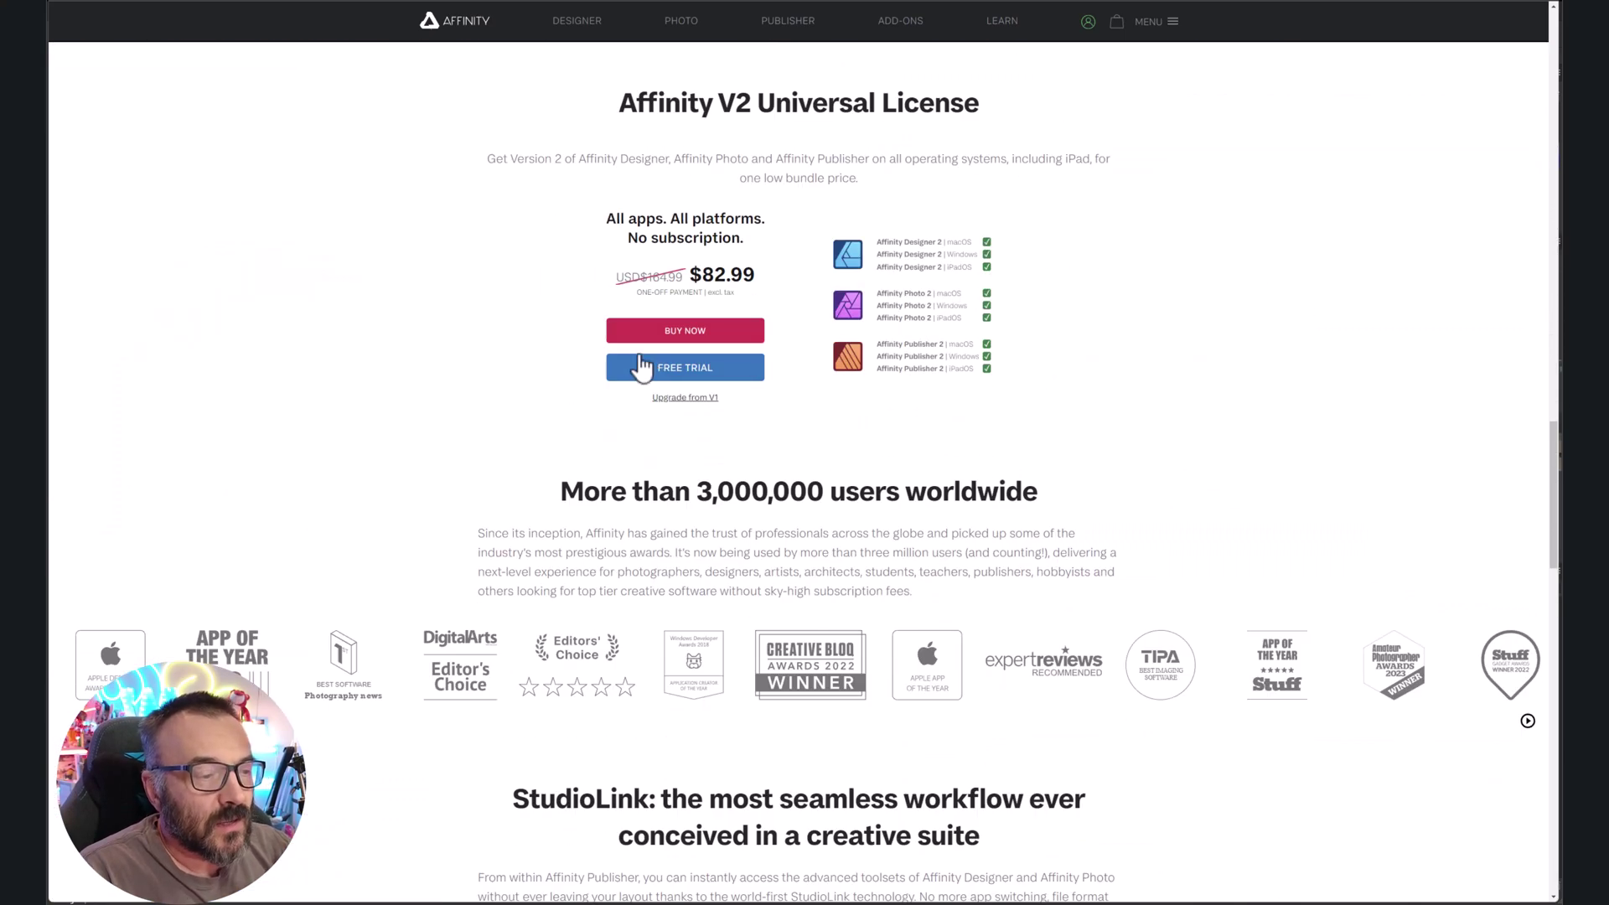
drag(765, 278, 697, 275)
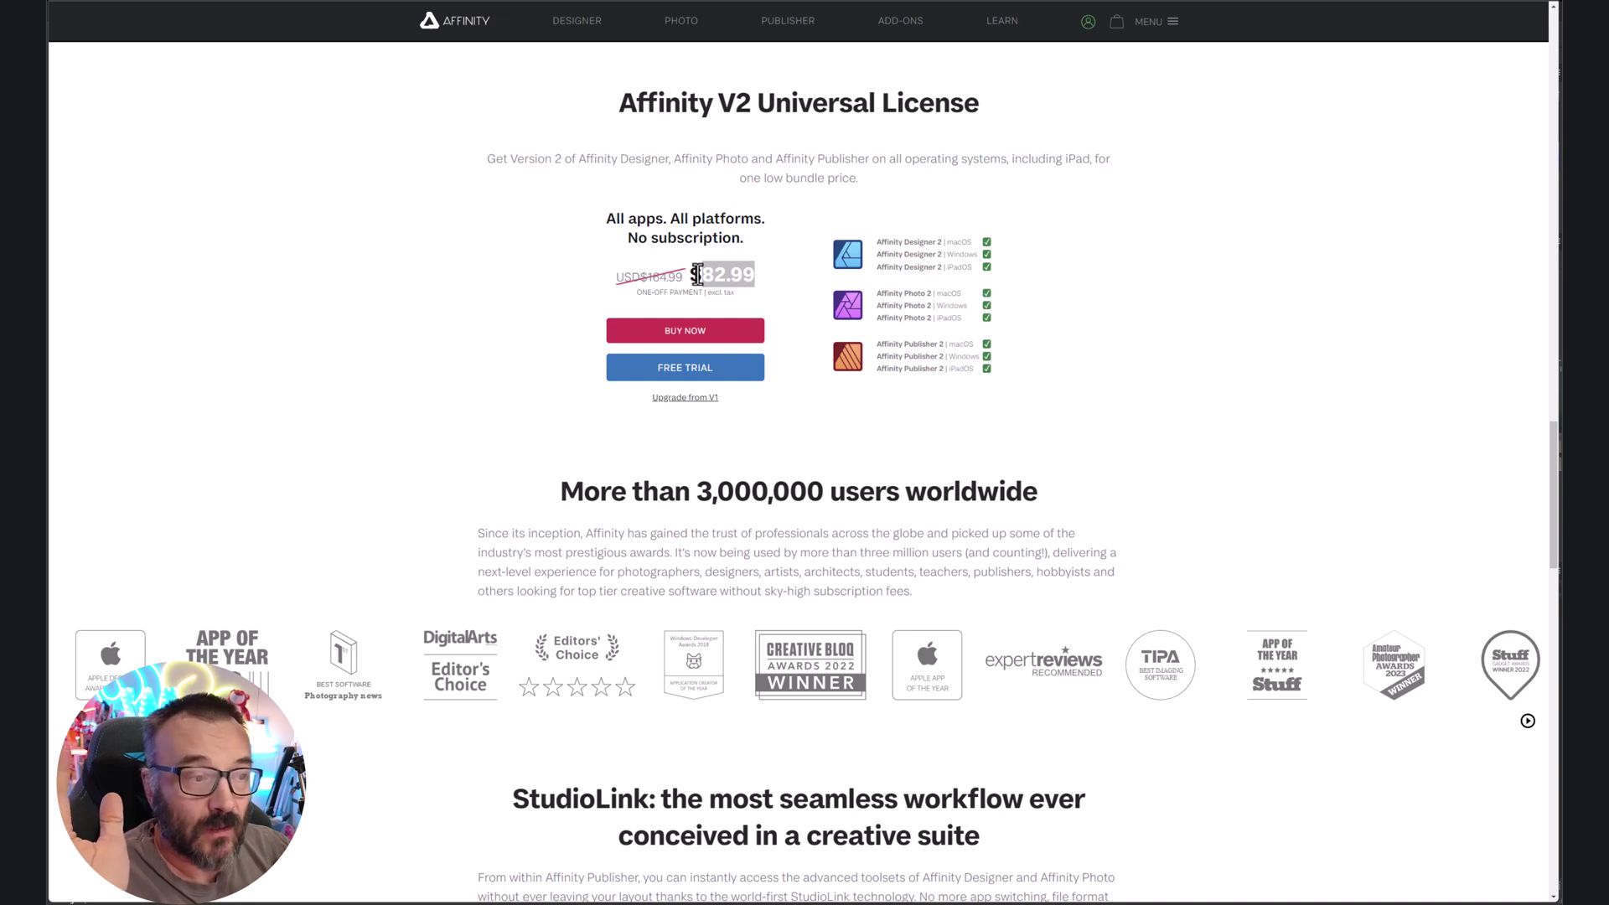
click(763, 273)
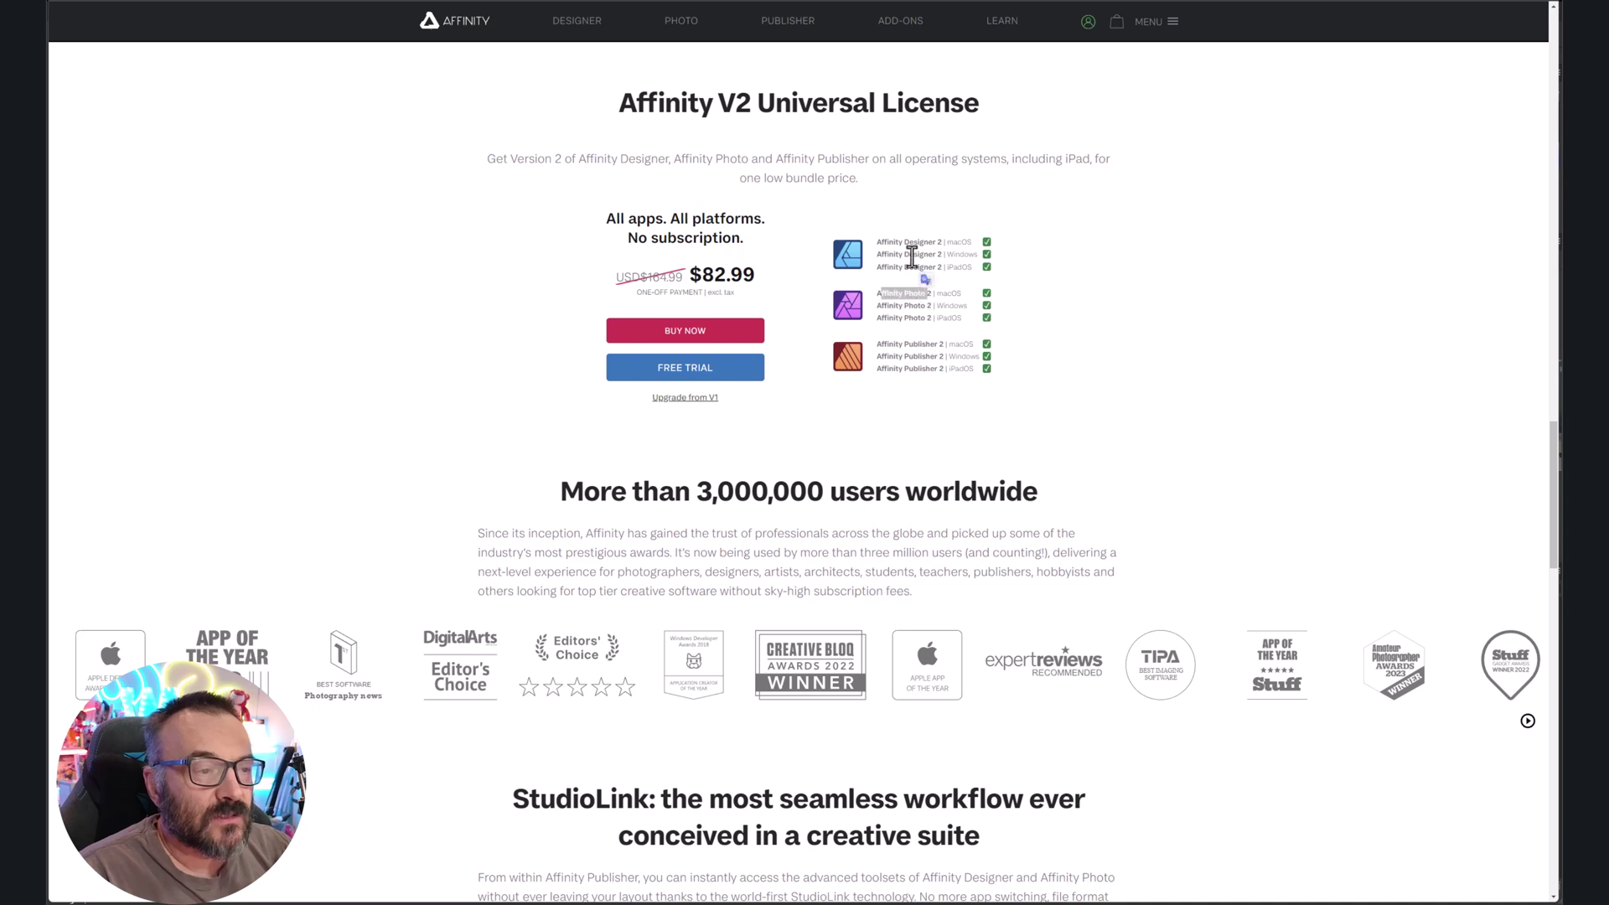
drag(899, 254, 941, 261)
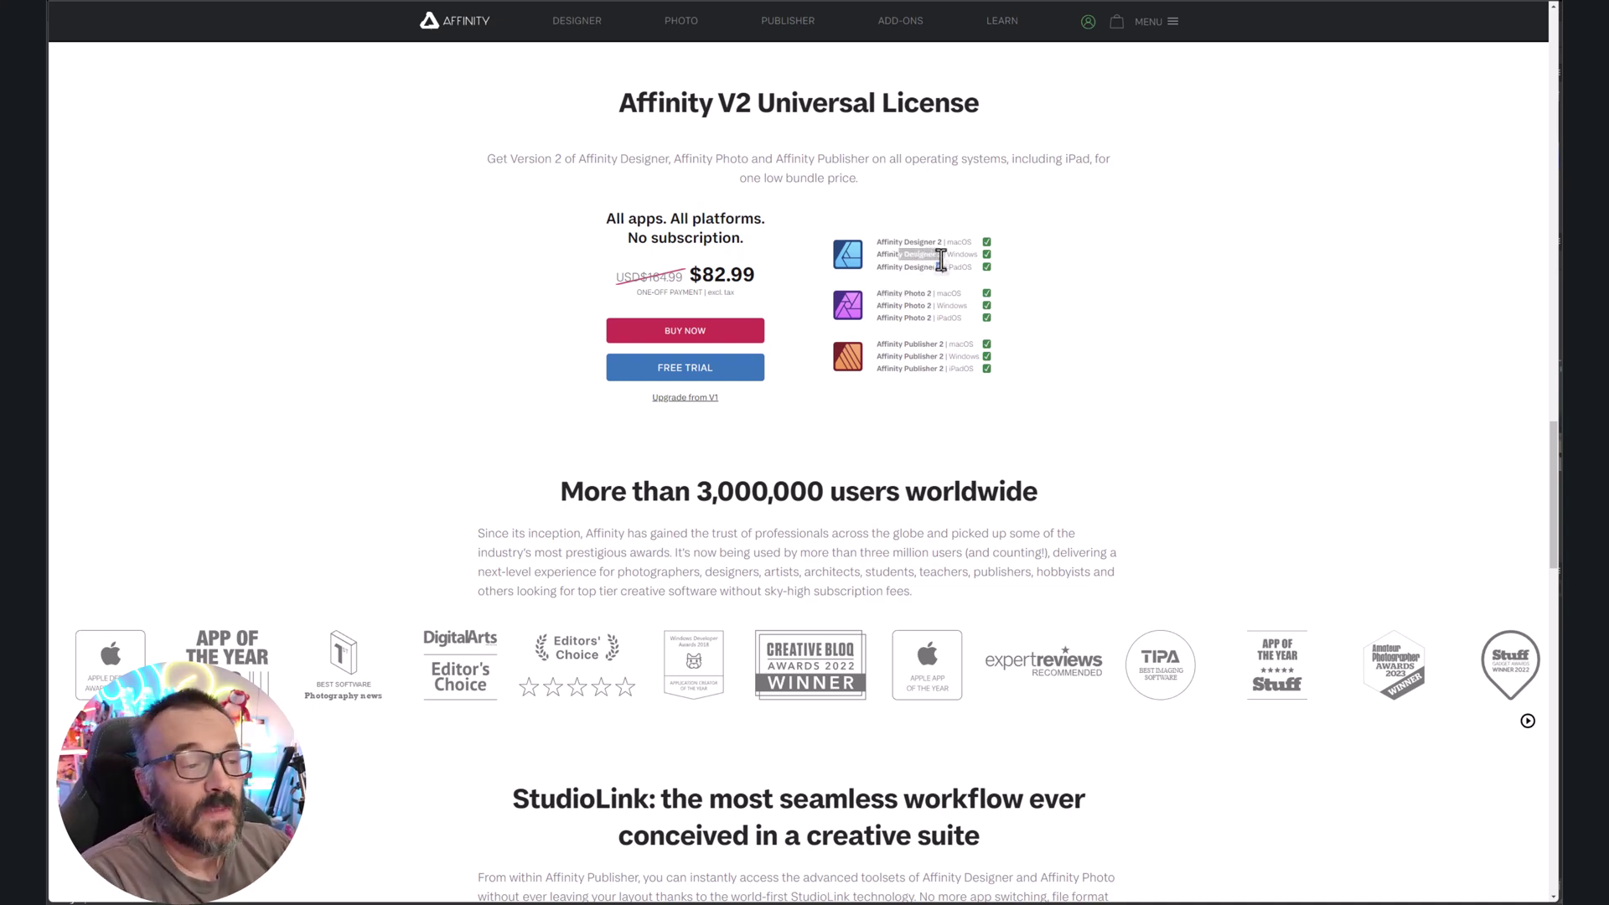
click(929, 338)
double_click(926, 343)
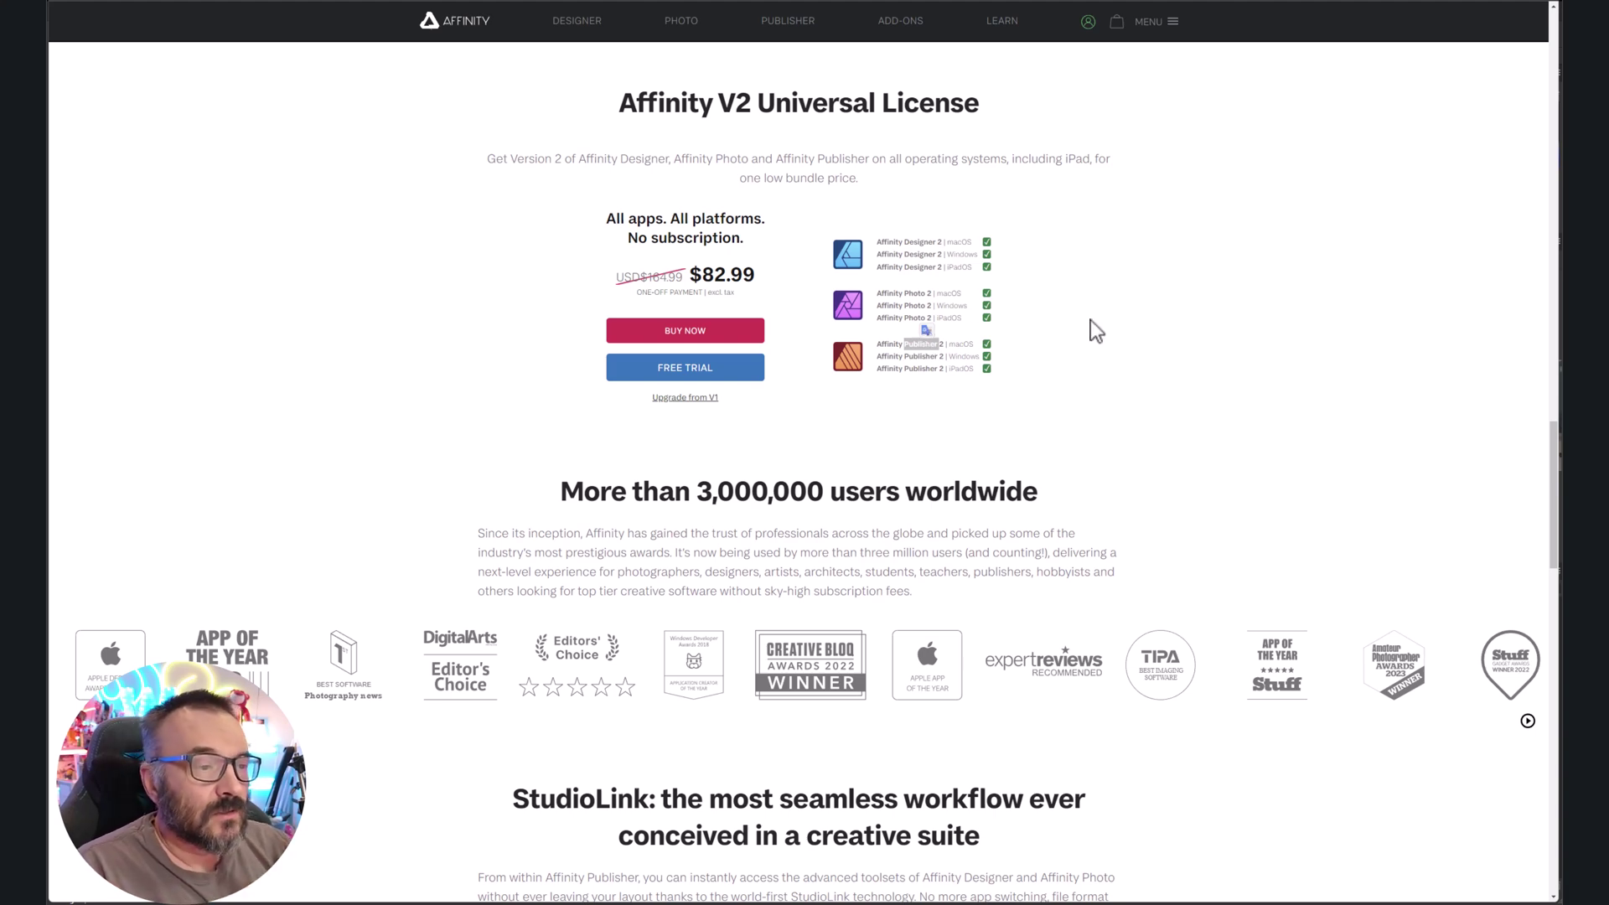
- Read down to the No subscription section, then switch back to Affinity Photo 2
scroll(892, 452, down, 5)
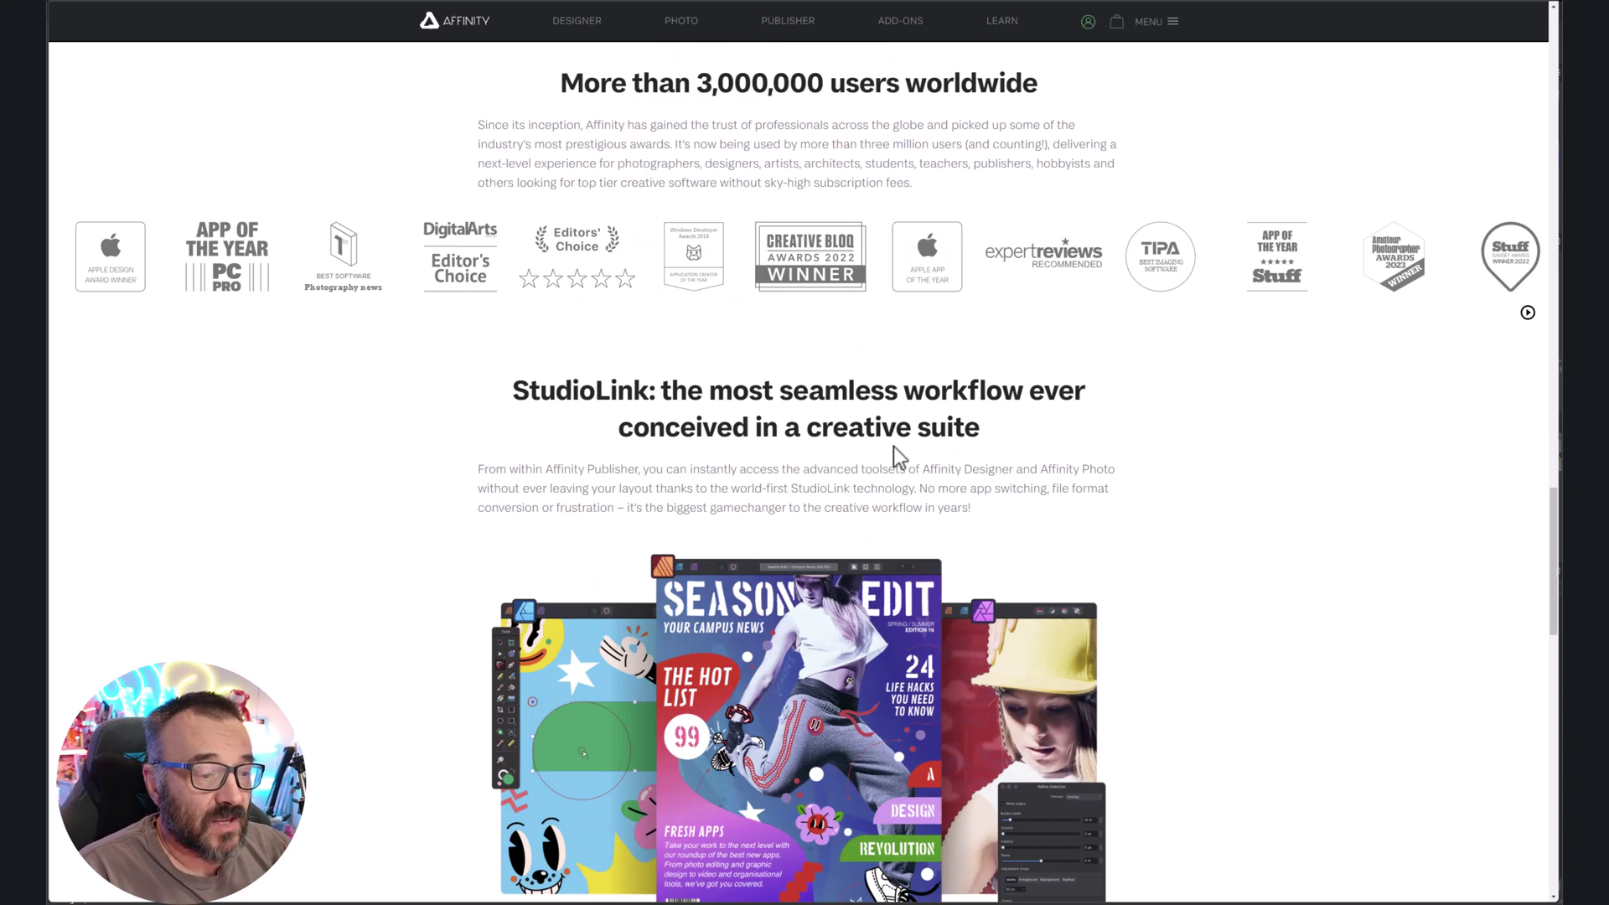
scroll(894, 447, down, 4)
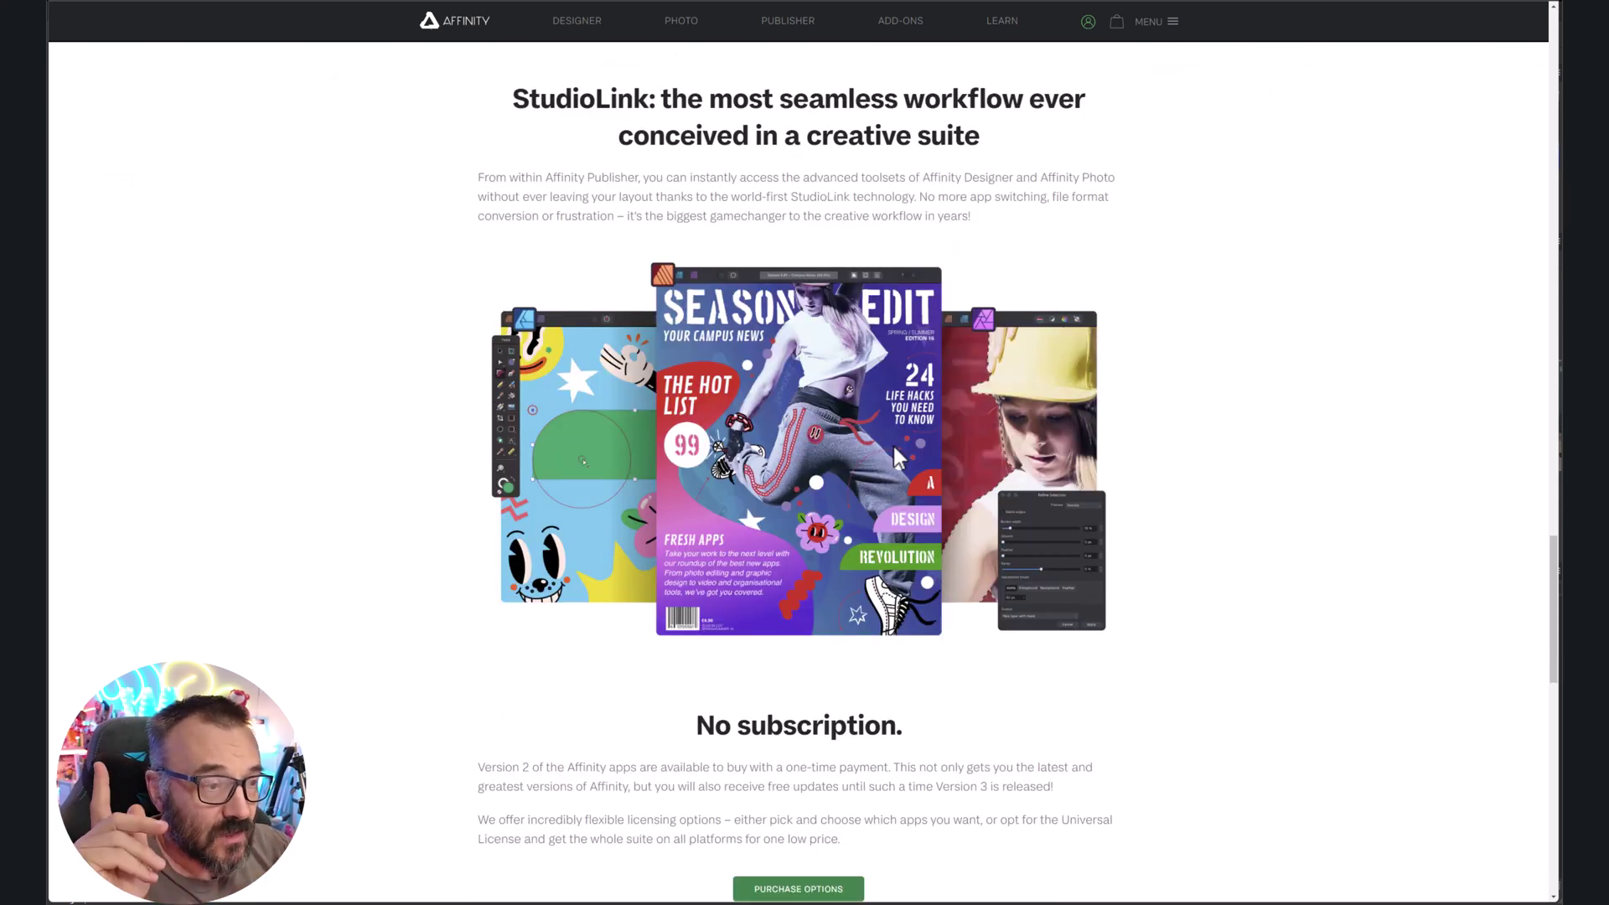
scroll(918, 423, down, 5)
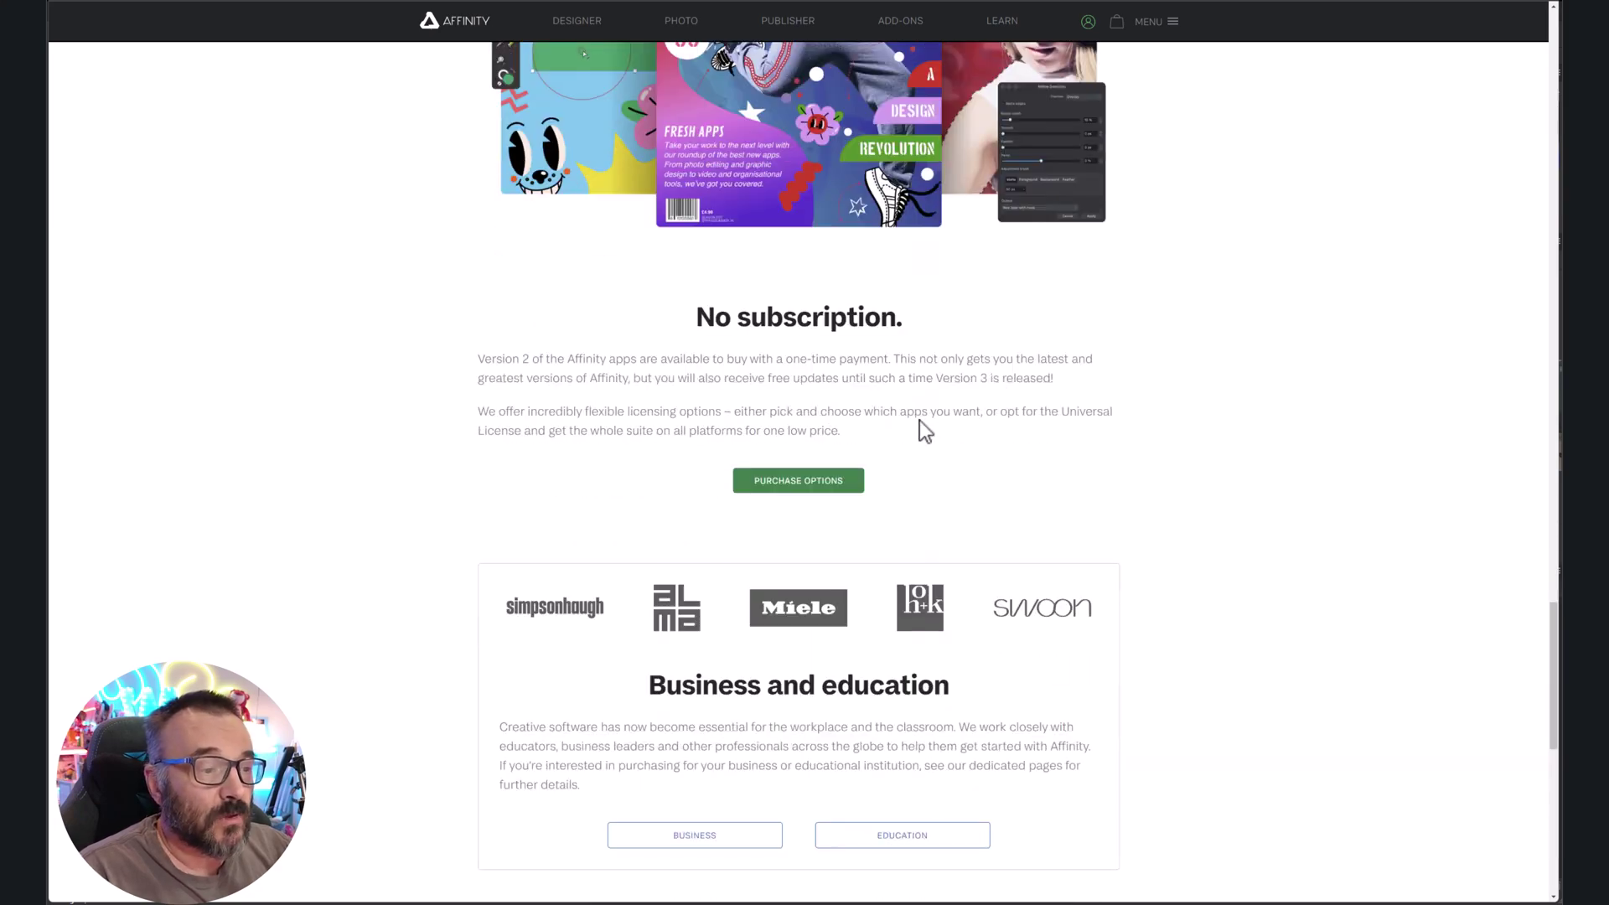
scroll(1132, 478, up, 2)
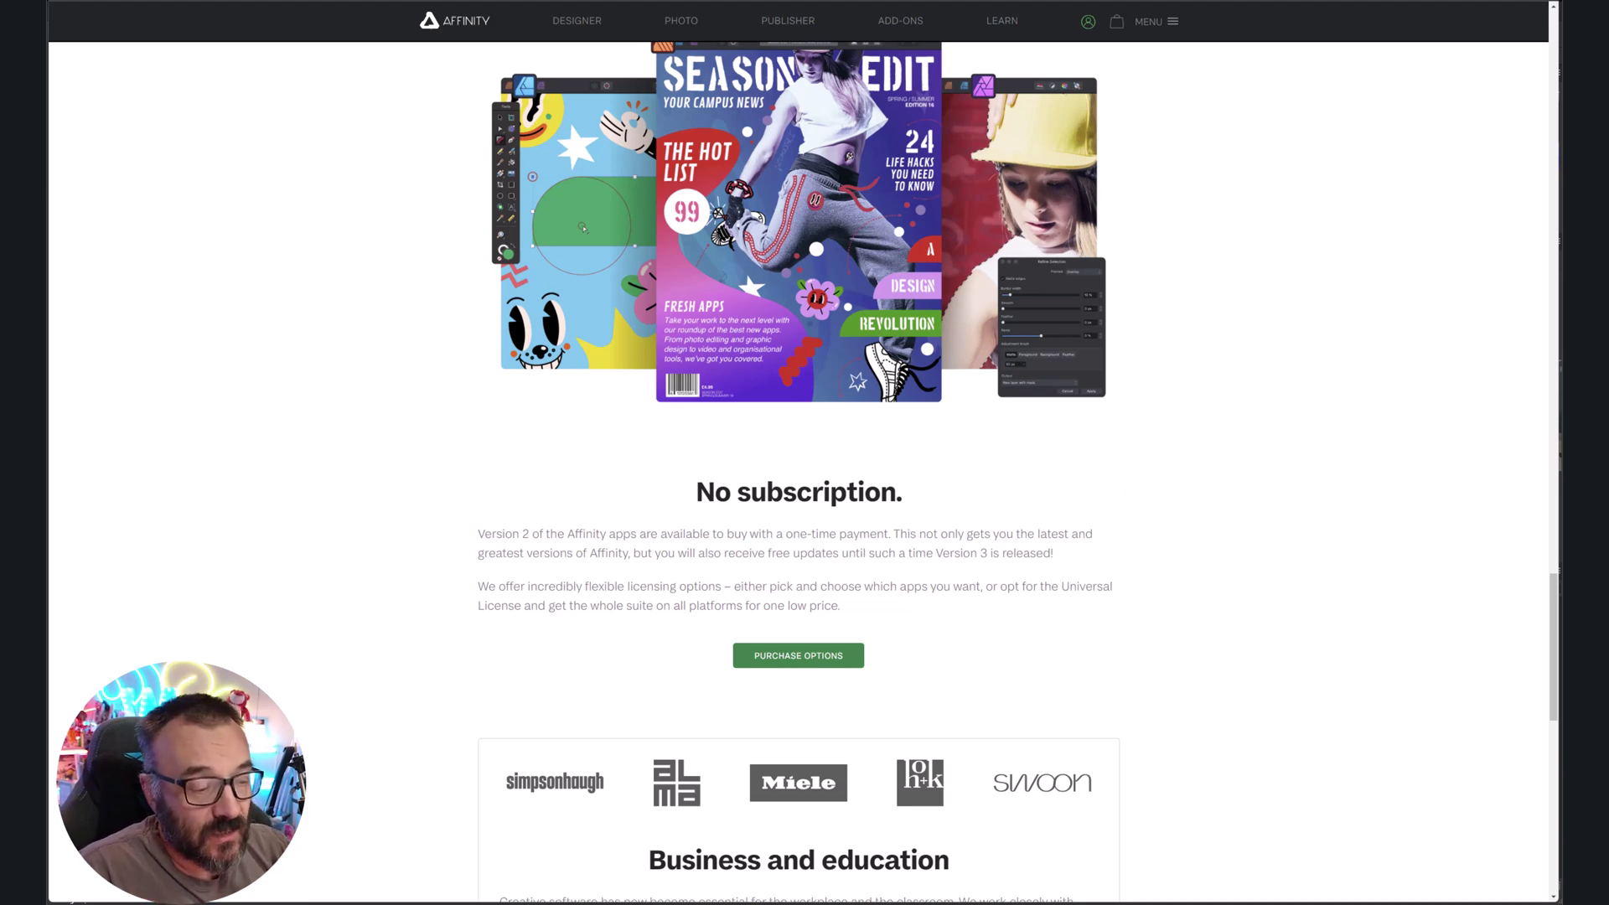
key(alt+Tab)
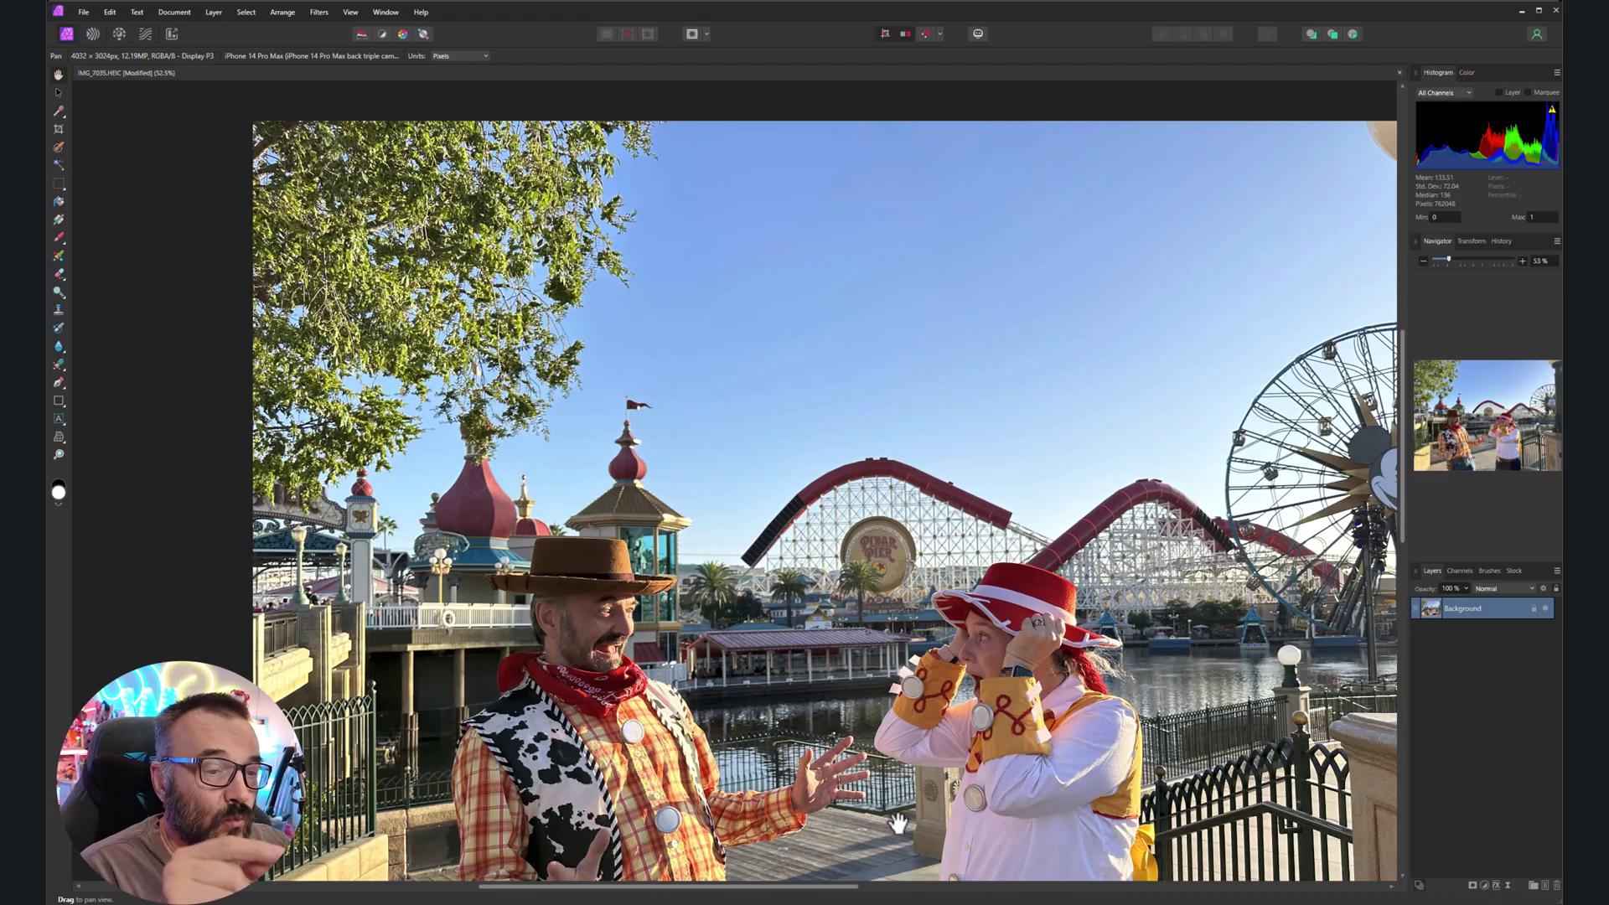
- Scroll the costume photo so both figures show fully, down to their belts and boots
scroll(922, 809, down, 4)
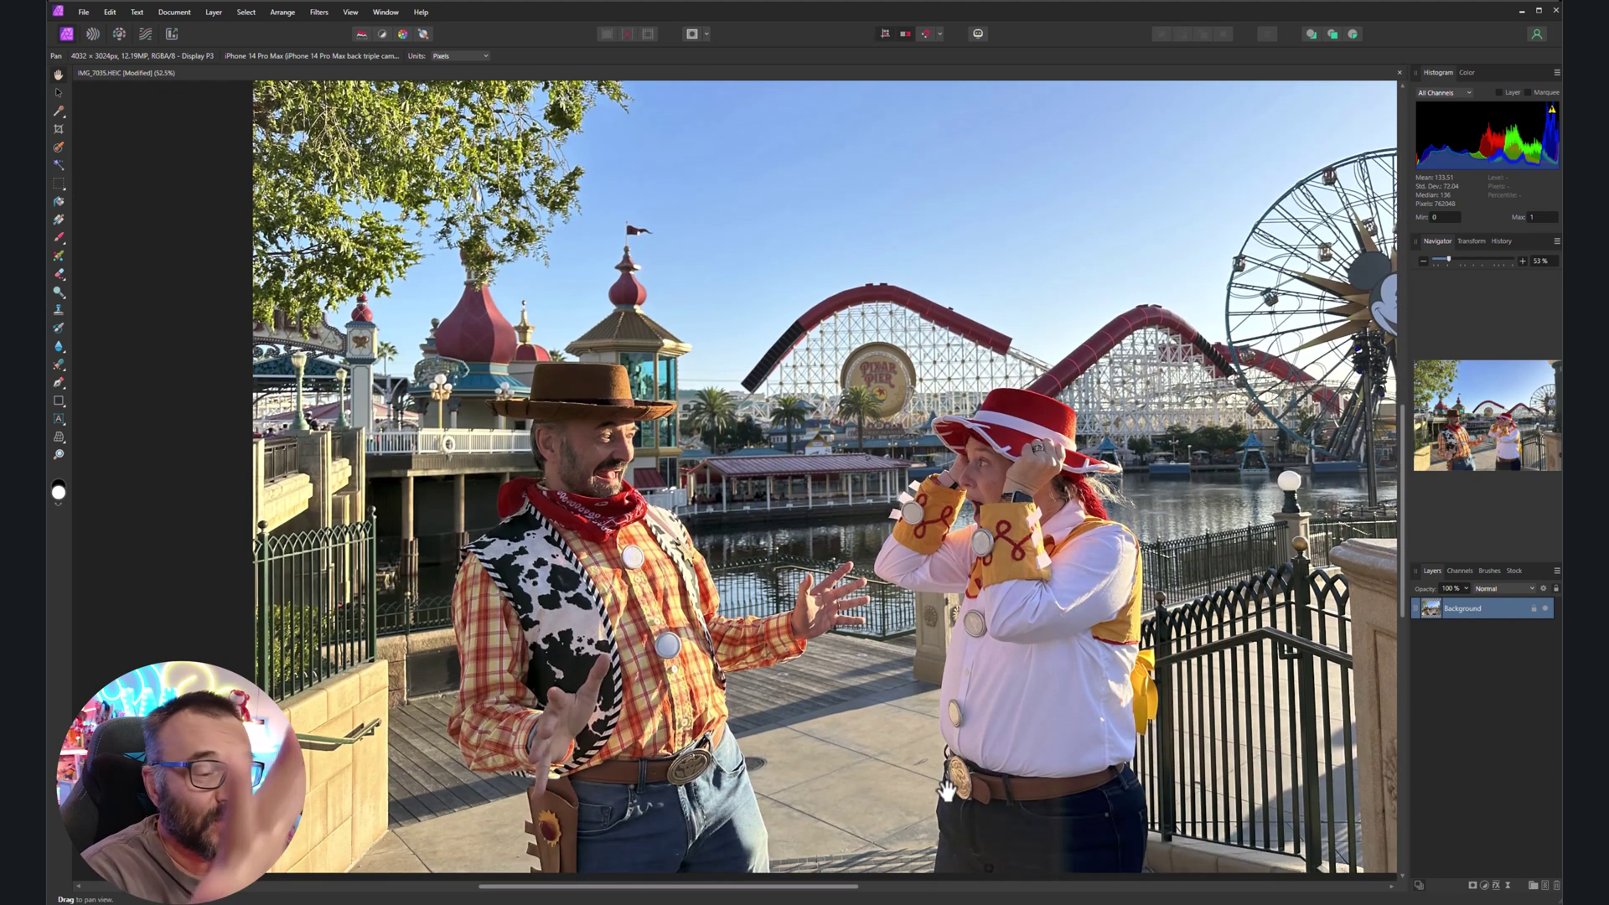